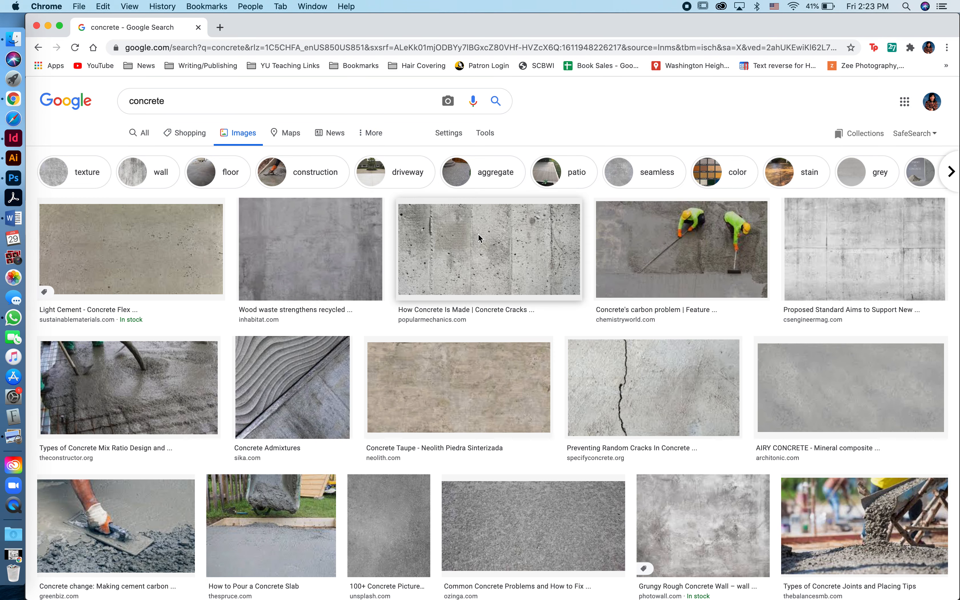
Copy the AIRY CONCRETE texture image from Google Images and return to Illustrator
{"action": "left_click", "coordinate": [808, 256]}
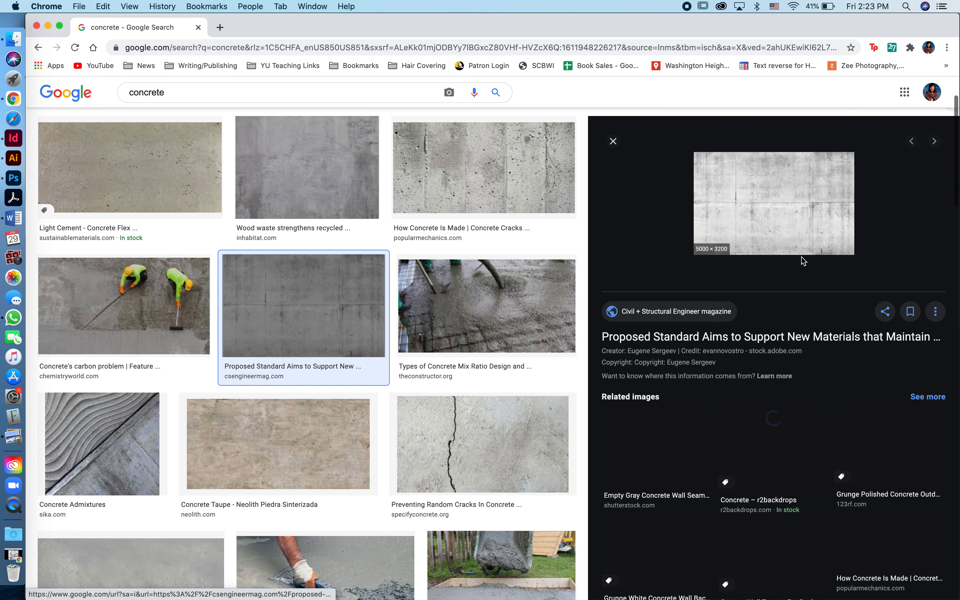
{"action": "left_click", "coordinate": [613, 141]}
{"action": "left_click", "coordinate": [830, 335]}
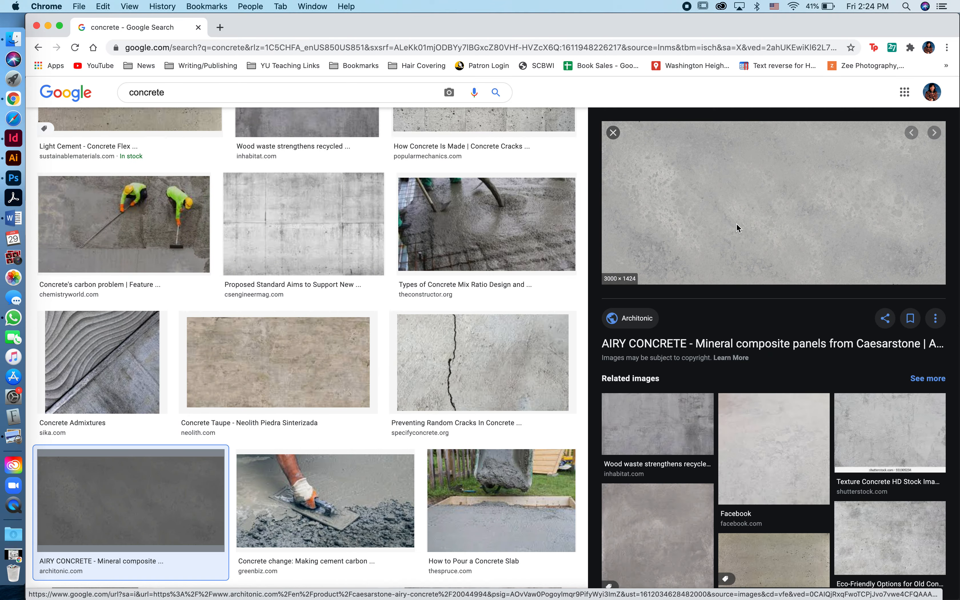
{"action": "right_click", "coordinate": [737, 223]}
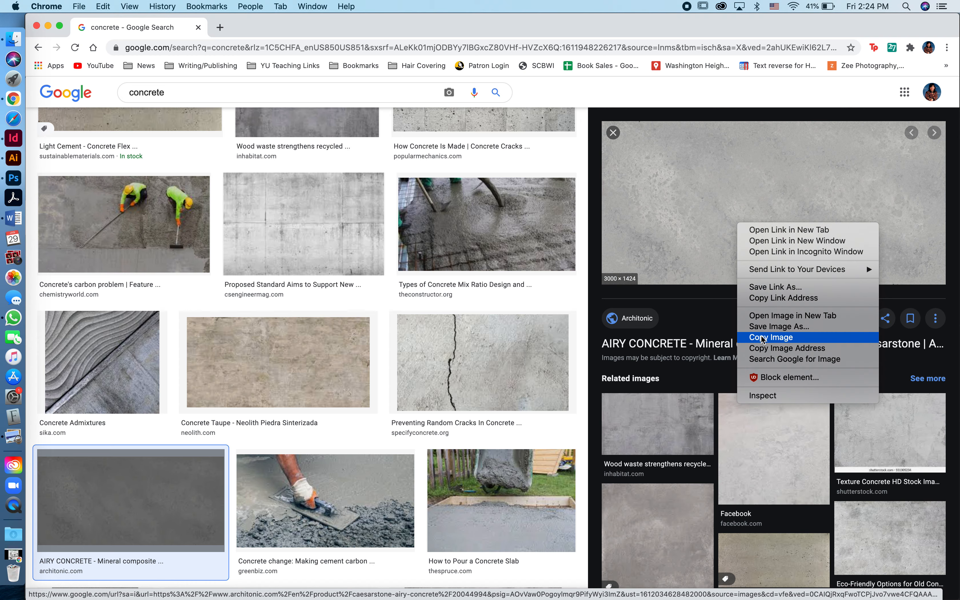
{"action": "left_click", "coordinate": [771, 337]}
{"action": "left_click", "coordinate": [13, 158]}
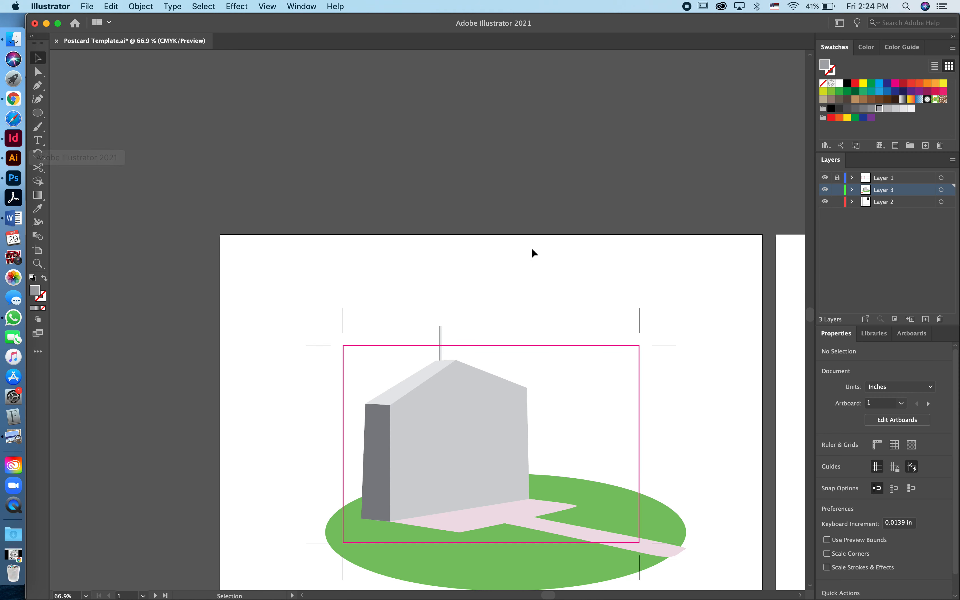
Paste the concrete texture and scale it down proportionally to about 6.9 × 3.7 in
{"action": "key", "text": "a"}
{"action": "key", "text": "v"}
{"action": "key", "text": "super+v"}
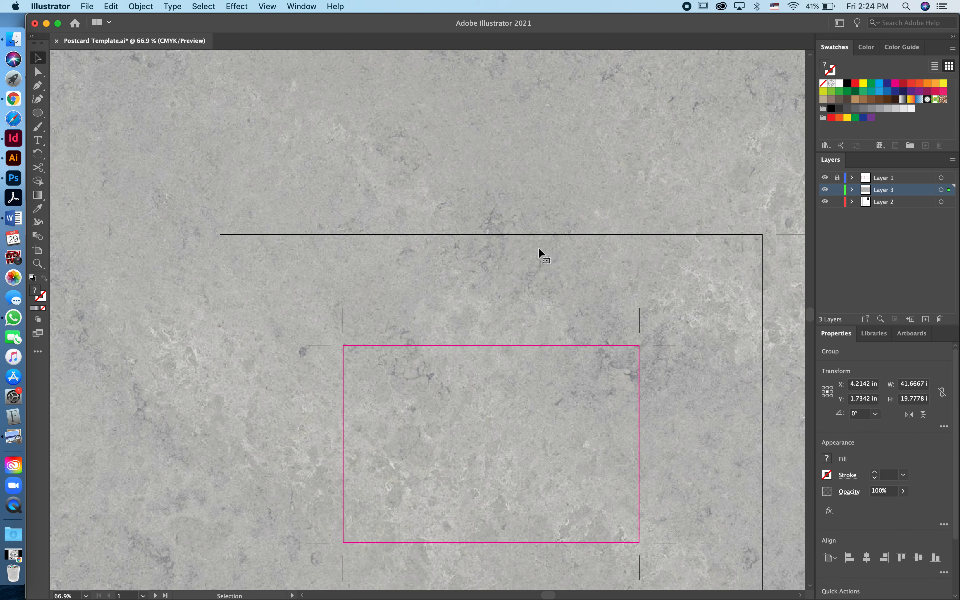
{"action": "scroll", "coordinate": [517, 257], "scroll_direction": "down", "scroll_amount": 8}
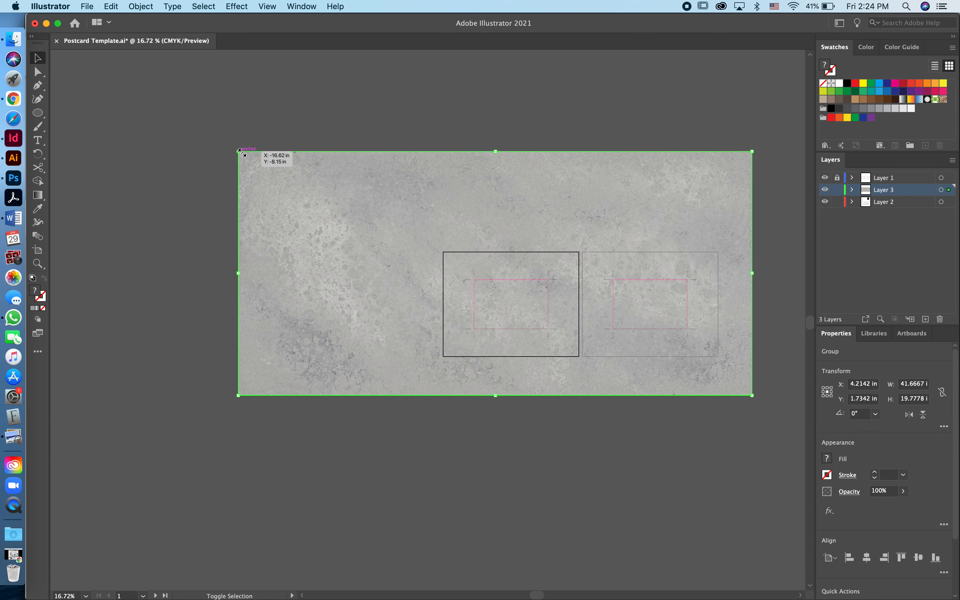
{"action": "left_click_drag", "start_coordinate": [239, 151], "coordinate": [526, 287]}
{"action": "left_click_drag", "start_coordinate": [753, 395], "coordinate": [608, 347]}
Move the texture over the house and rotate it about 4.9°
{"action": "scroll", "coordinate": [580, 315], "scroll_direction": "up", "scroll_amount": 10}
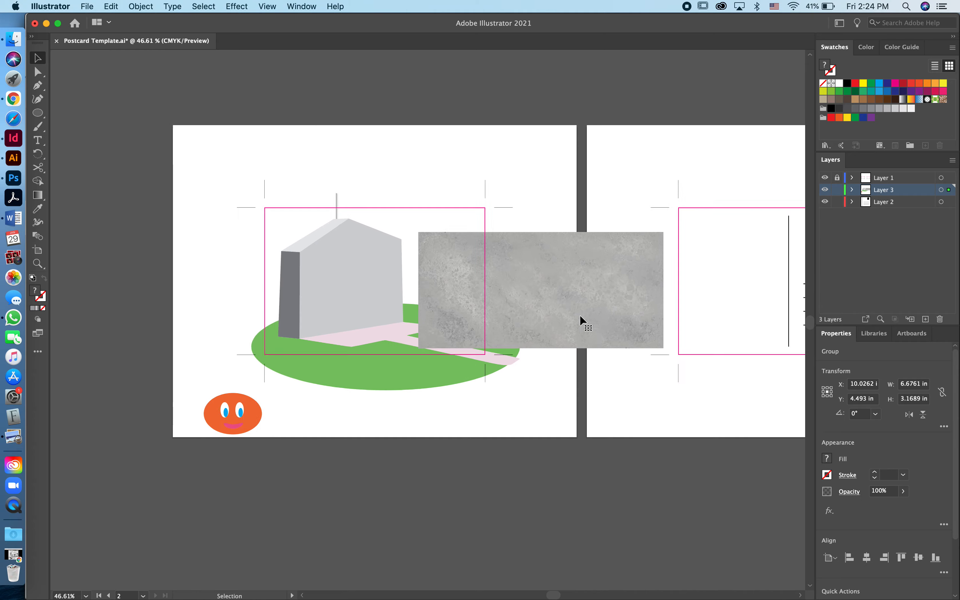
{"action": "left_click_drag", "start_coordinate": [631, 242], "coordinate": [376, 213]}
{"action": "scroll", "coordinate": [376, 212], "scroll_direction": "left", "scroll_amount": 3}
{"action": "scroll", "coordinate": [375, 212], "scroll_direction": "down", "scroll_amount": 1}
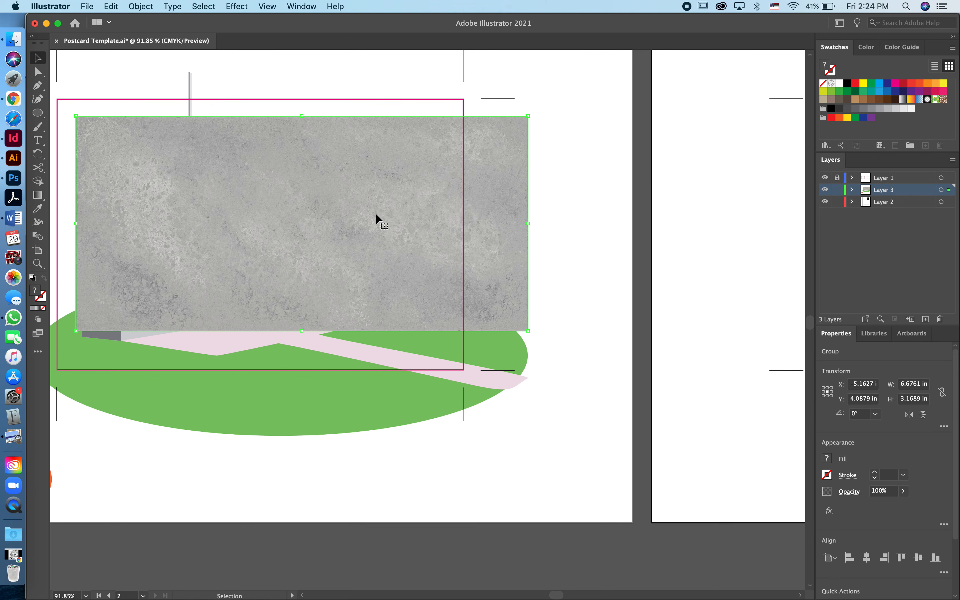
{"action": "left_click_drag", "start_coordinate": [534, 117], "coordinate": [518, 96]}
{"action": "left_click_drag", "start_coordinate": [420, 170], "coordinate": [410, 168]}
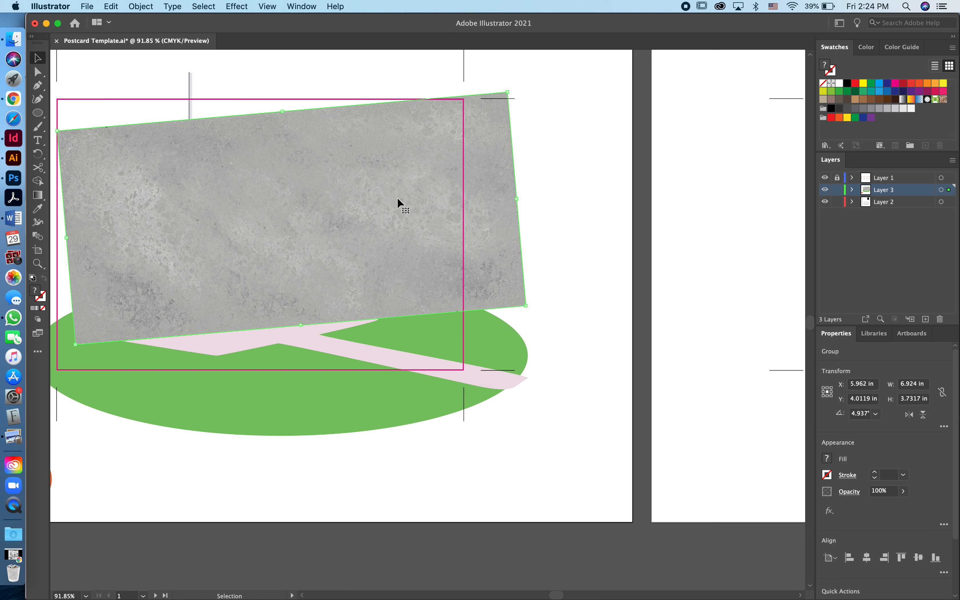
Test the concrete texture at 69% opacity, then restore it to 100%
{"action": "left_click", "coordinate": [848, 492]}
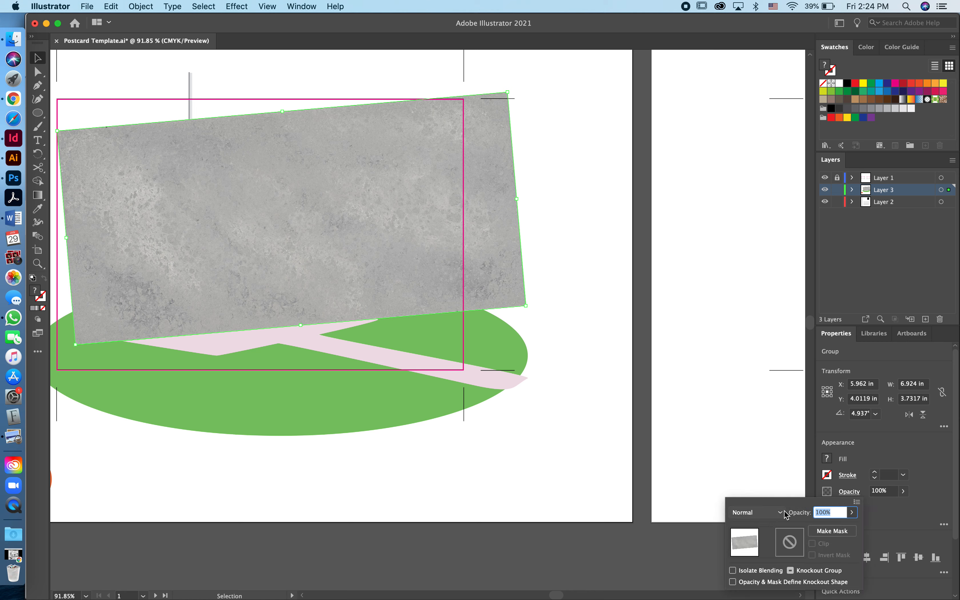
{"action": "left_click", "coordinate": [854, 513]}
{"action": "left_click", "coordinate": [841, 529]}
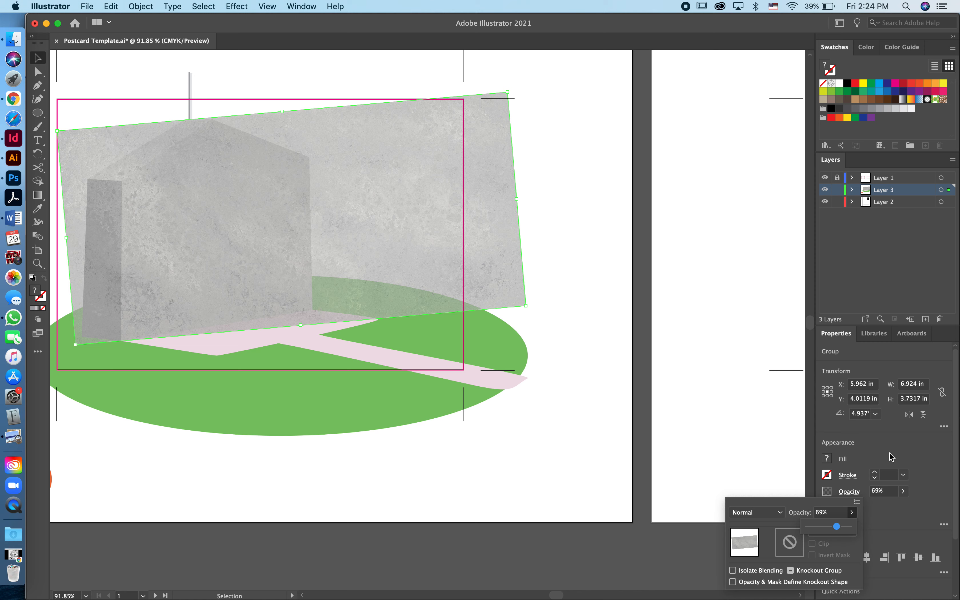
{"action": "left_click_drag", "start_coordinate": [838, 528], "coordinate": [850, 527]}
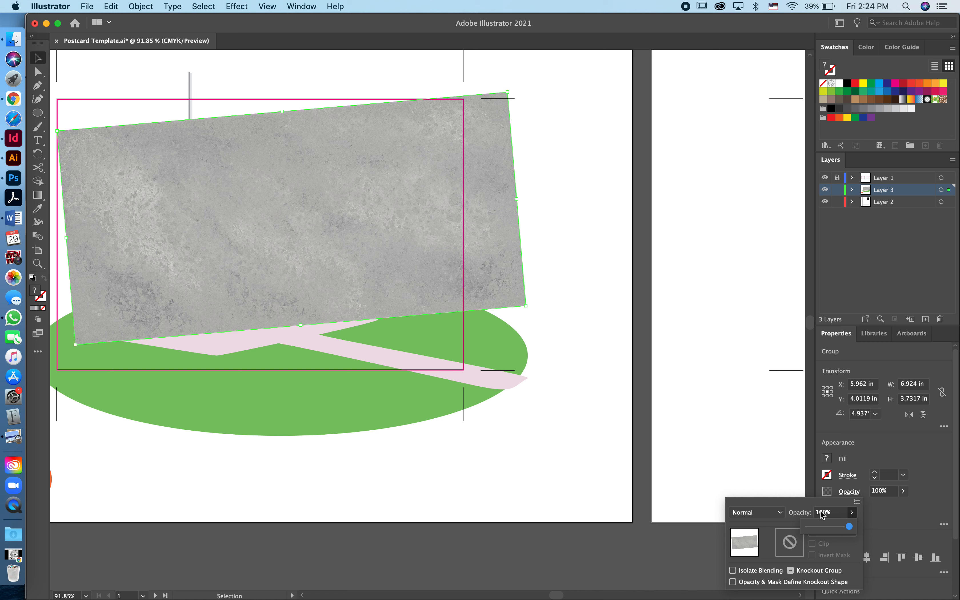
Try the Multiply, Lighten, Screen, Overlay and Hard Light blend modes on the texture
{"action": "left_click", "coordinate": [778, 514]}
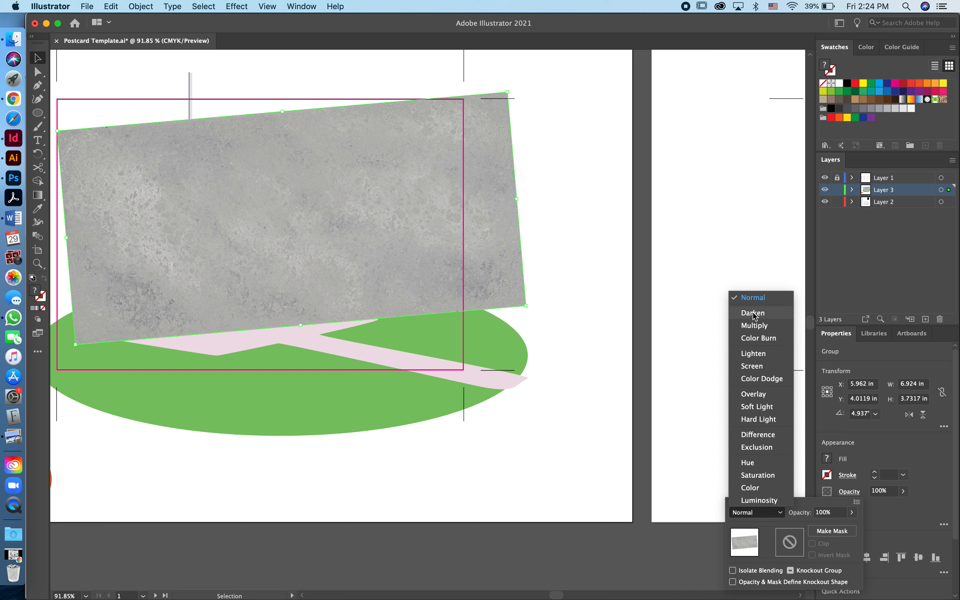
{"action": "left_click", "coordinate": [753, 324]}
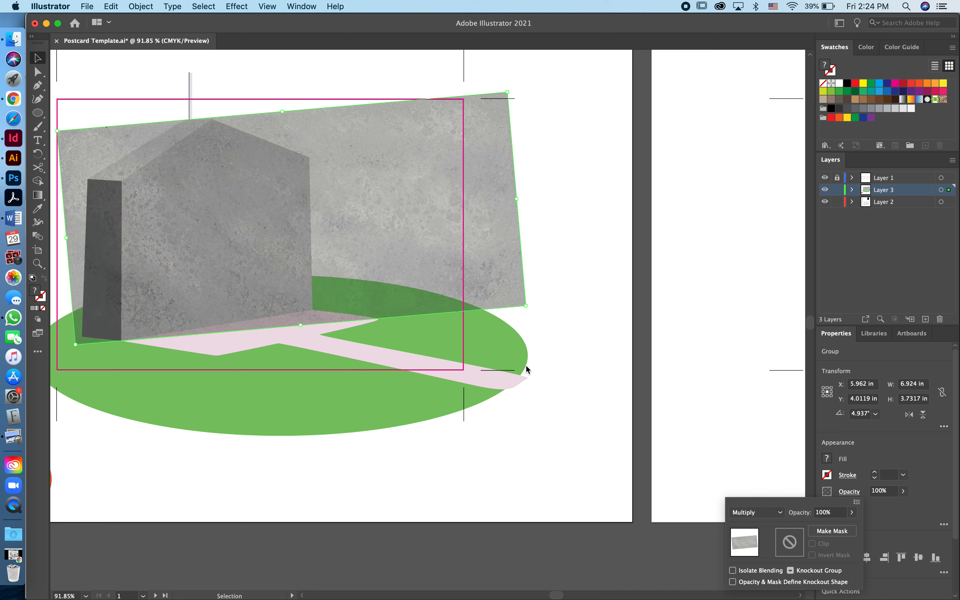
{"action": "left_click", "coordinate": [780, 513]}
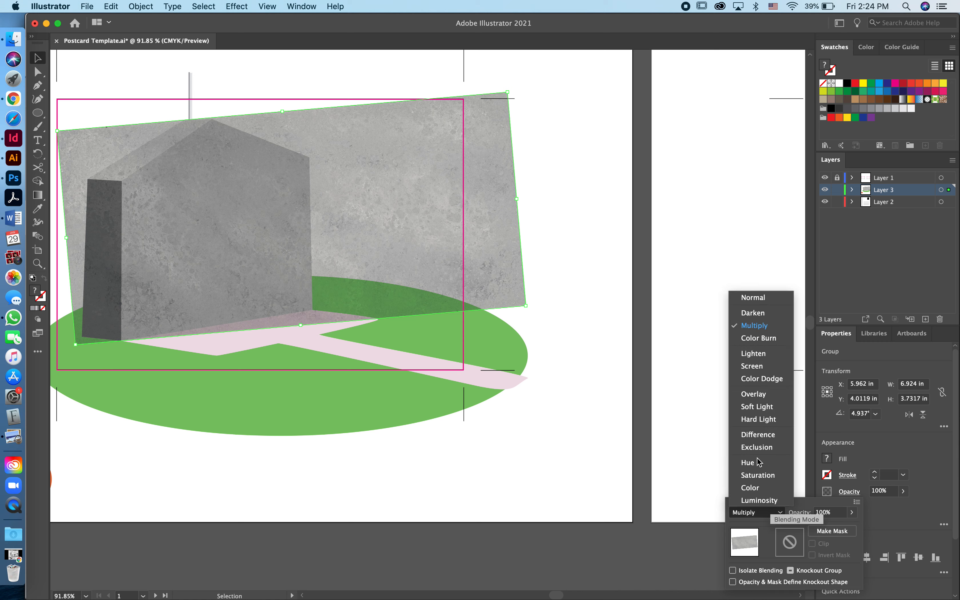
{"action": "left_click", "coordinate": [750, 354]}
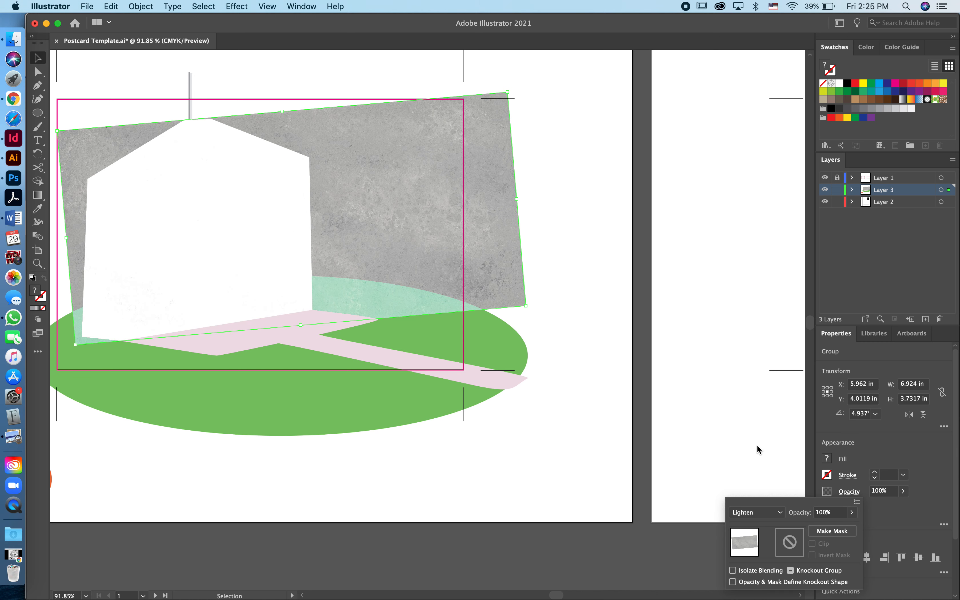
{"action": "left_click", "coordinate": [782, 514]}
{"action": "left_click", "coordinate": [756, 368]}
{"action": "left_click", "coordinate": [781, 513]}
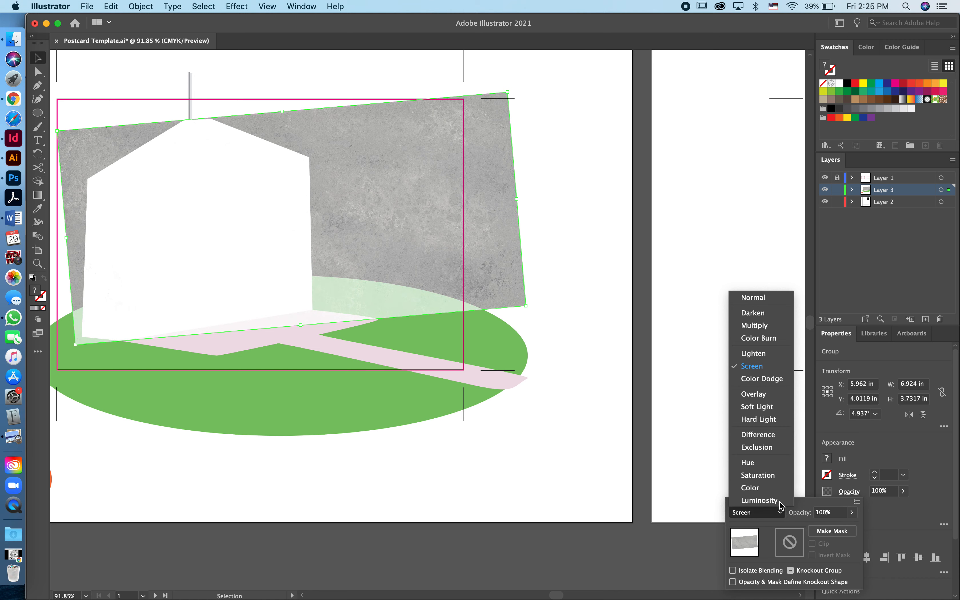
{"action": "left_click", "coordinate": [758, 393]}
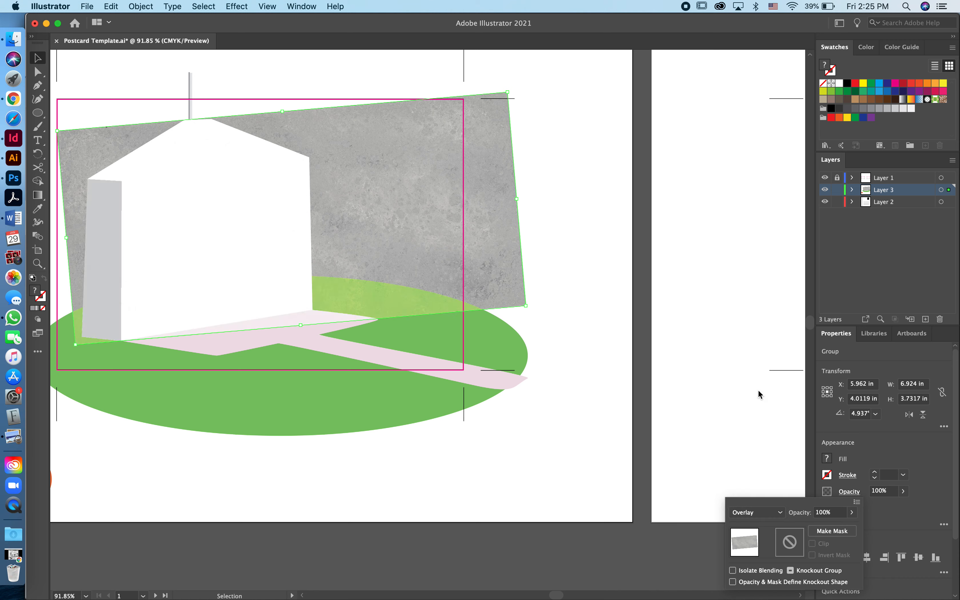
{"action": "left_click", "coordinate": [781, 515]}
{"action": "left_click", "coordinate": [757, 419]}
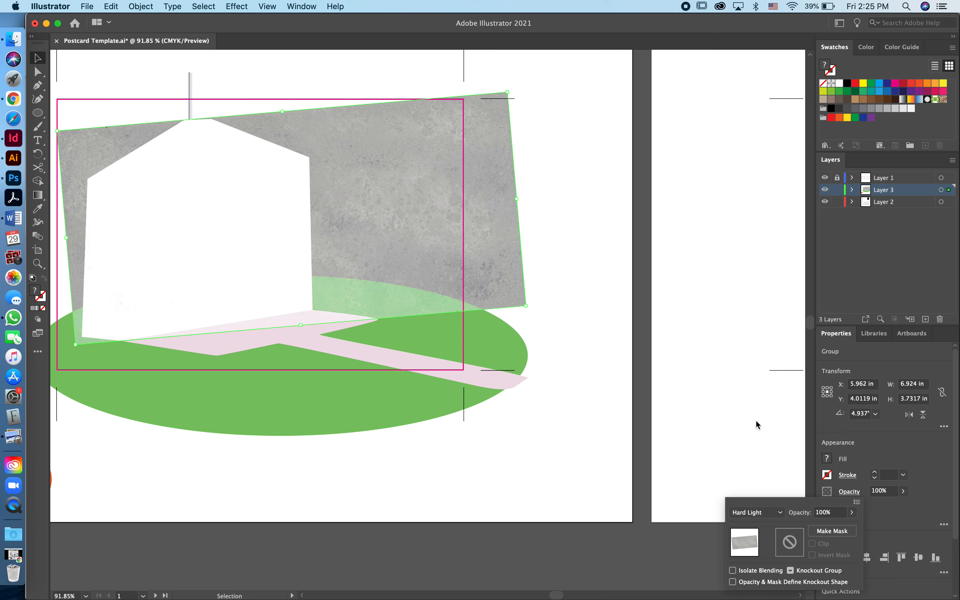
{"action": "left_click", "coordinate": [780, 515]}
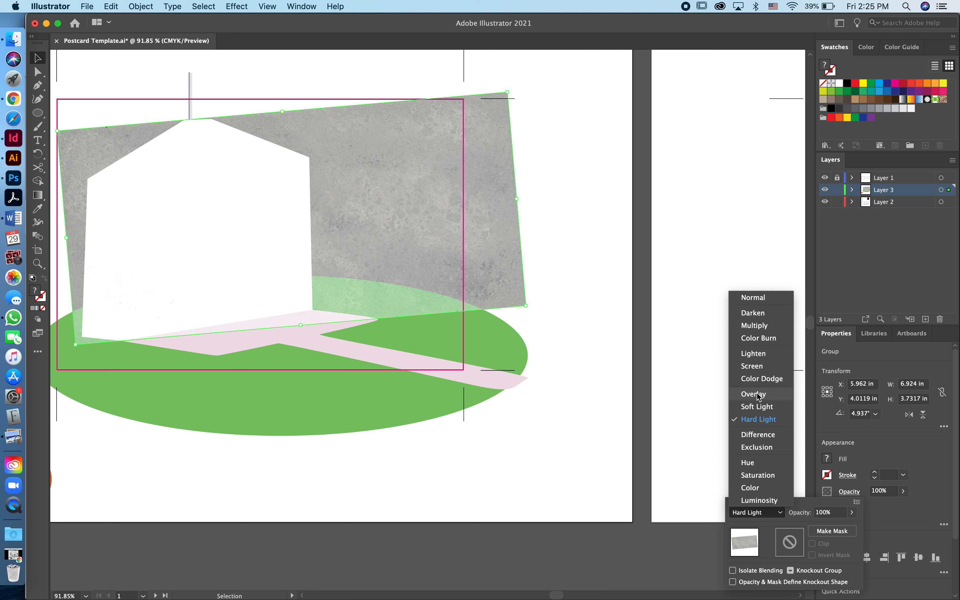
{"action": "left_click", "coordinate": [757, 394]}
Try Darken, Hue and Color Dodge, then settle on Multiply blend mode
{"action": "left_click", "coordinate": [782, 514]}
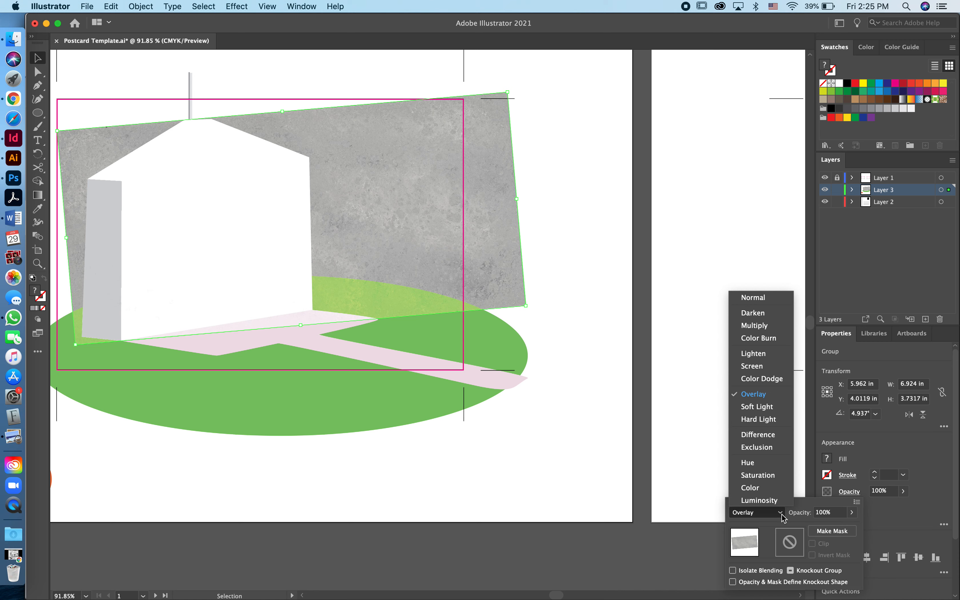
{"action": "left_click", "coordinate": [769, 312]}
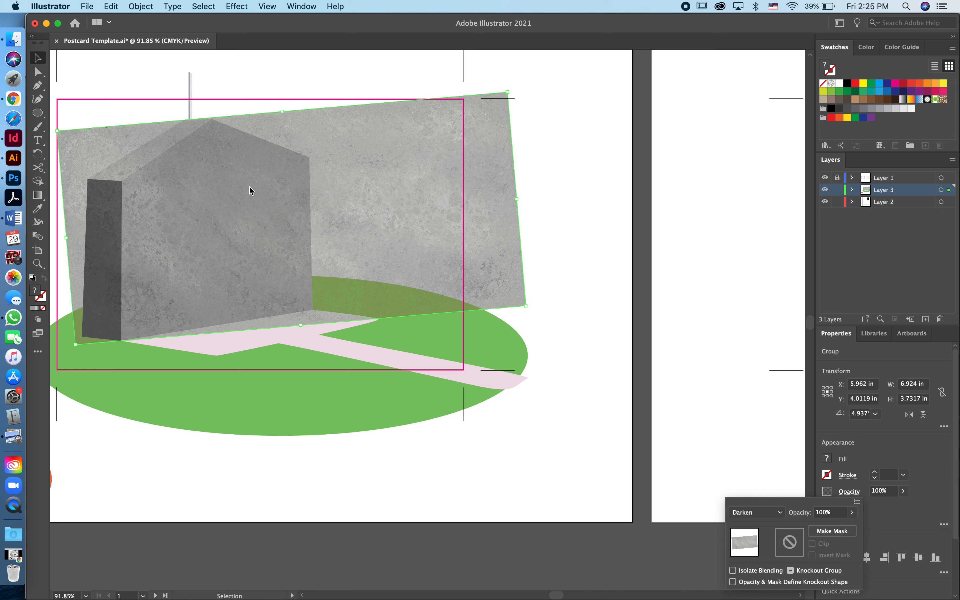
{"action": "left_click", "coordinate": [784, 514]}
{"action": "left_click", "coordinate": [755, 466]}
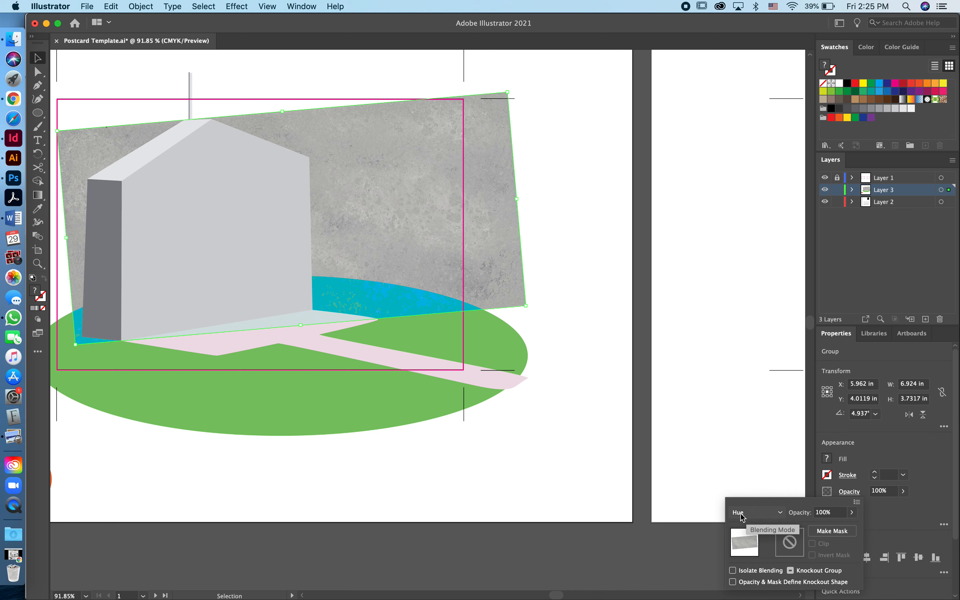
{"action": "left_click", "coordinate": [781, 513]}
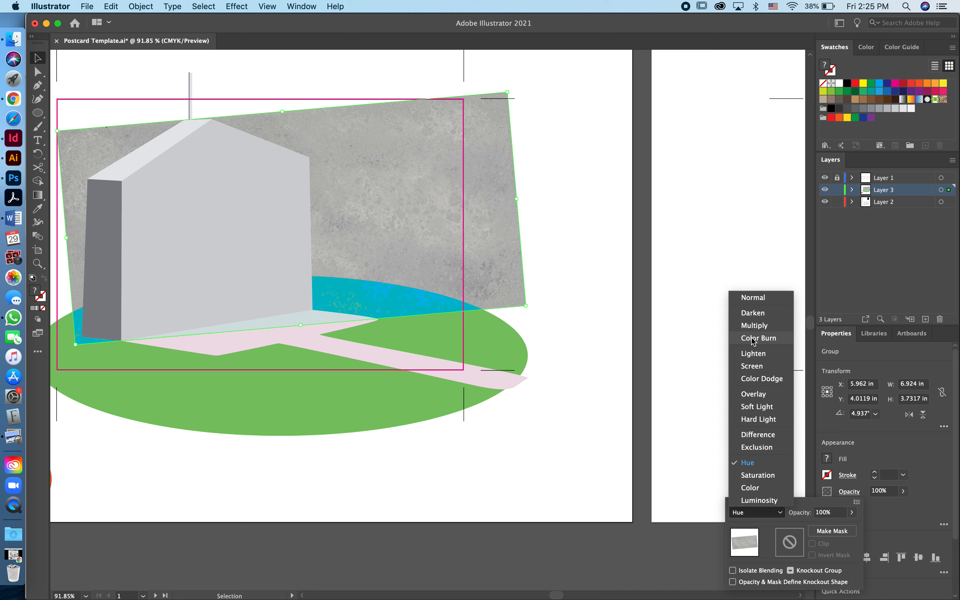
{"action": "left_click", "coordinate": [751, 379]}
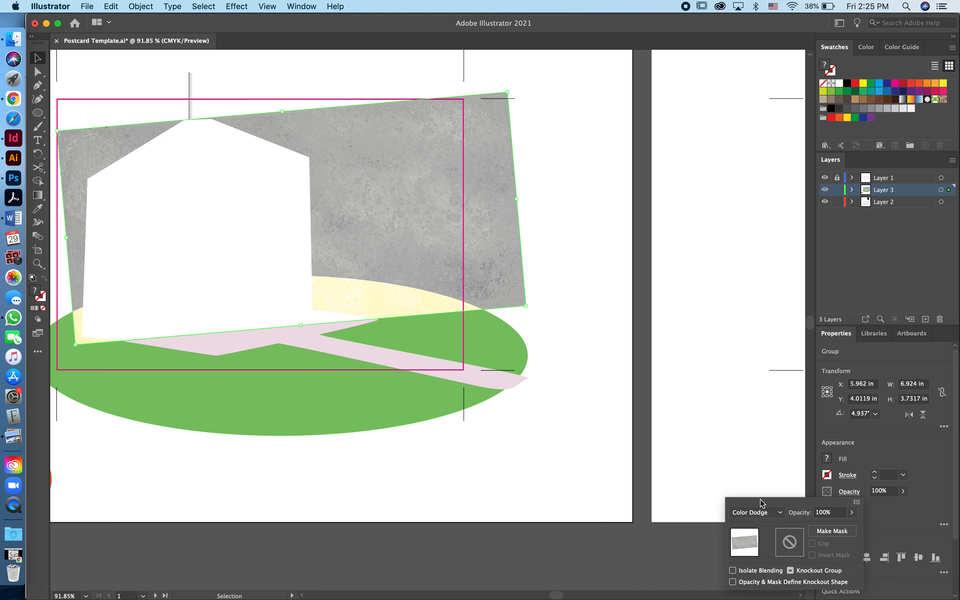
{"action": "left_click", "coordinate": [778, 512]}
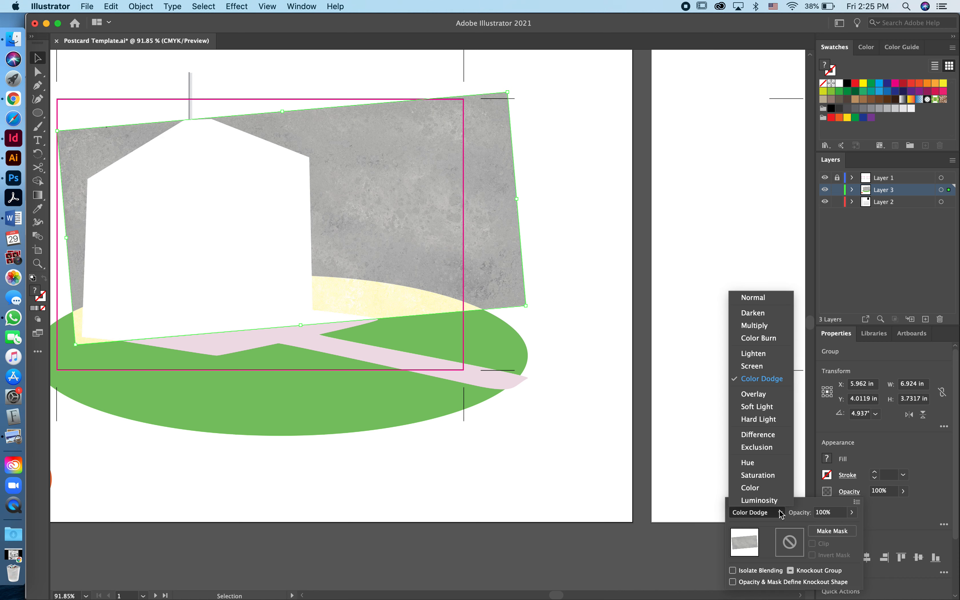
{"action": "left_click", "coordinate": [755, 325]}
{"action": "left_click", "coordinate": [189, 158]}
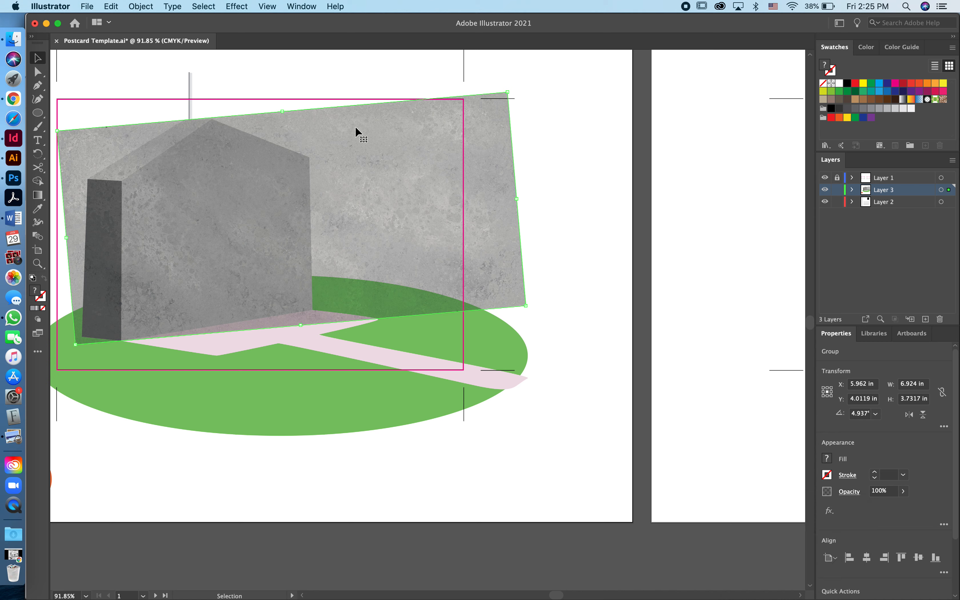
Position the concrete texture over the house and select the house front shape
{"action": "left_click_drag", "start_coordinate": [355, 127], "coordinate": [470, 260]}
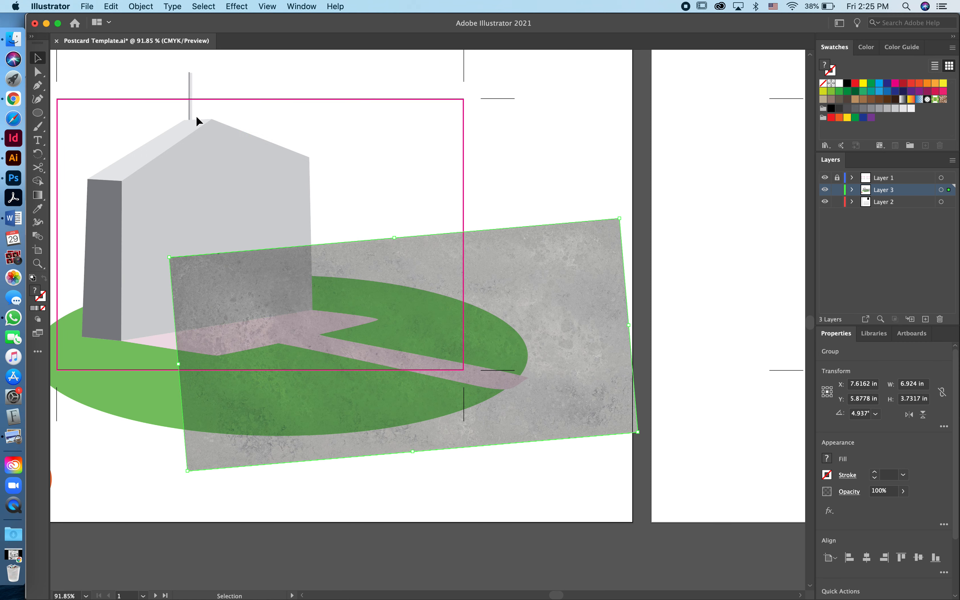
{"action": "left_click", "coordinate": [170, 182]}
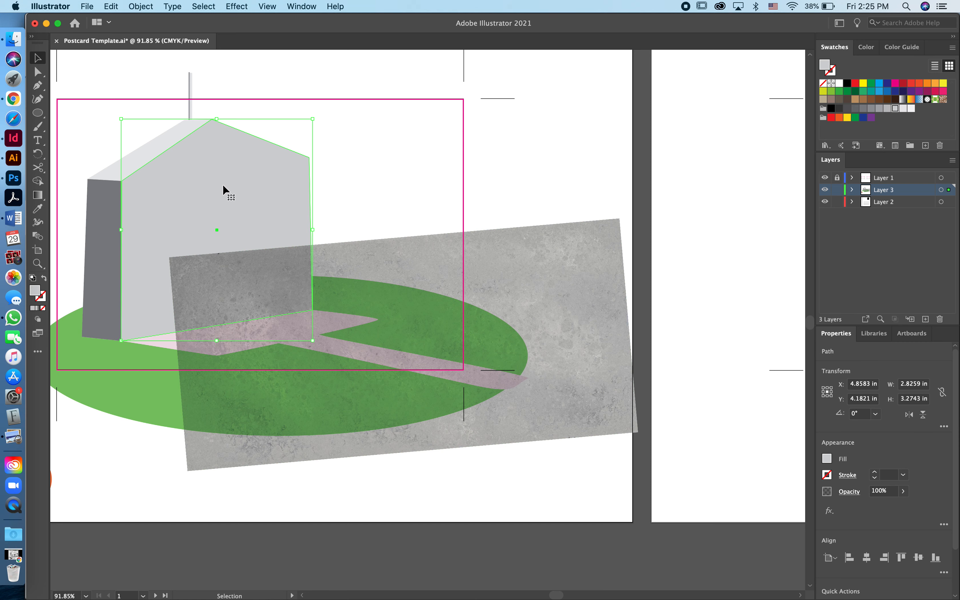
{"action": "left_click_drag", "start_coordinate": [440, 274], "coordinate": [413, 278]}
{"action": "left_click", "coordinate": [271, 190]}
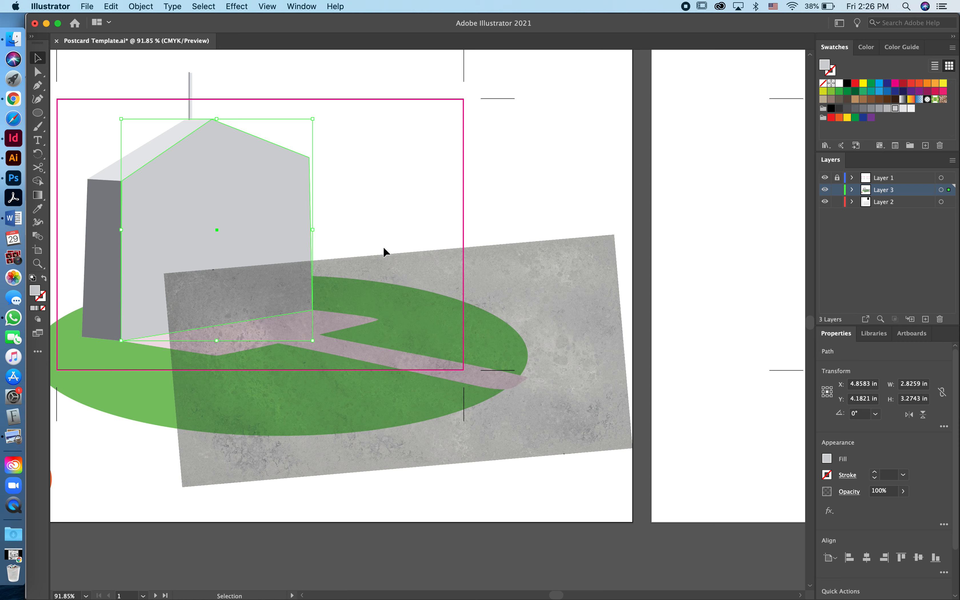
{"action": "left_click_drag", "start_coordinate": [413, 278], "coordinate": [297, 138]}
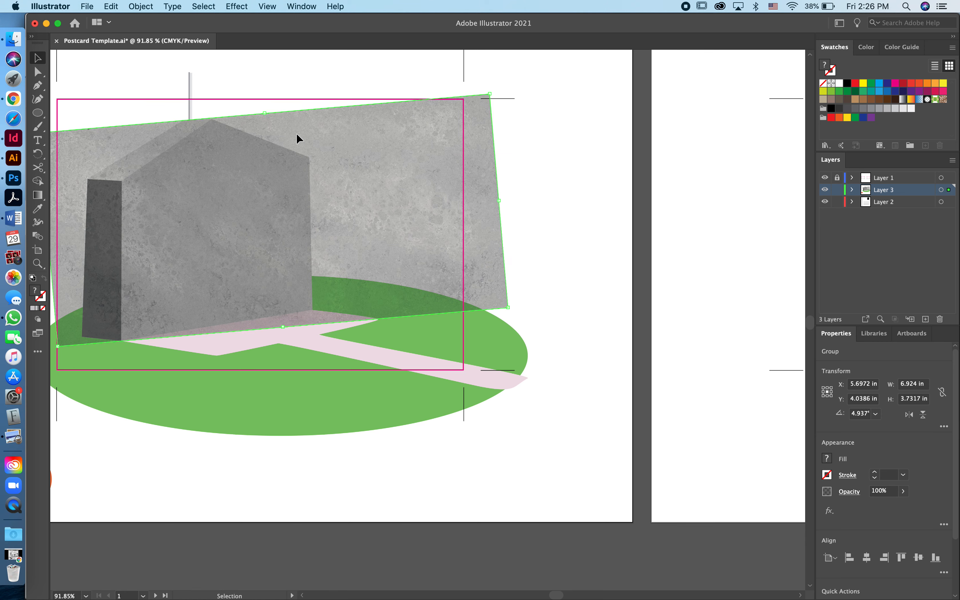
Paste a copy of the house front in front and add the texture to the selection
{"action": "key", "text": "super+f"}
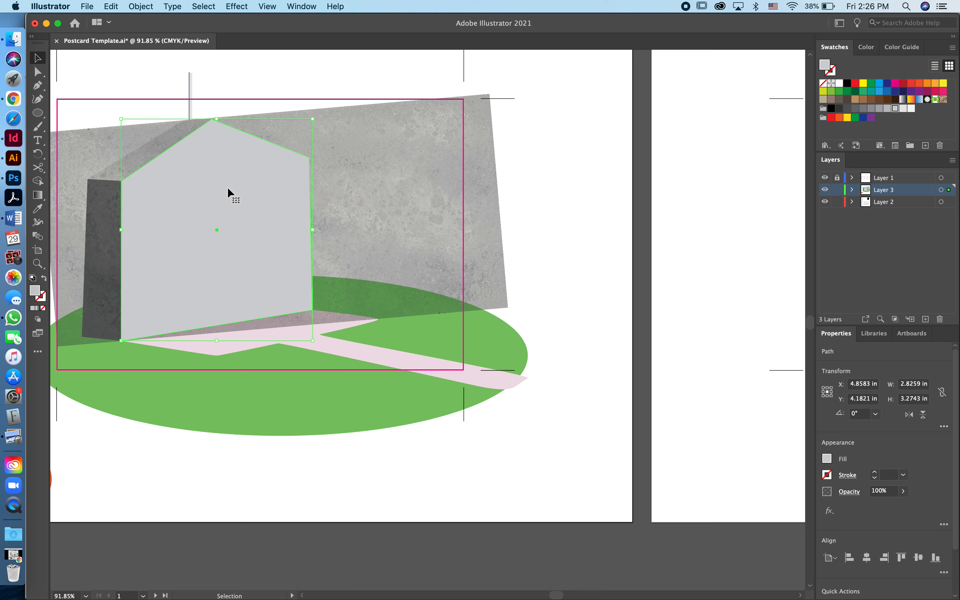
{"action": "left_click", "coordinate": [407, 146], "text": "shift"}
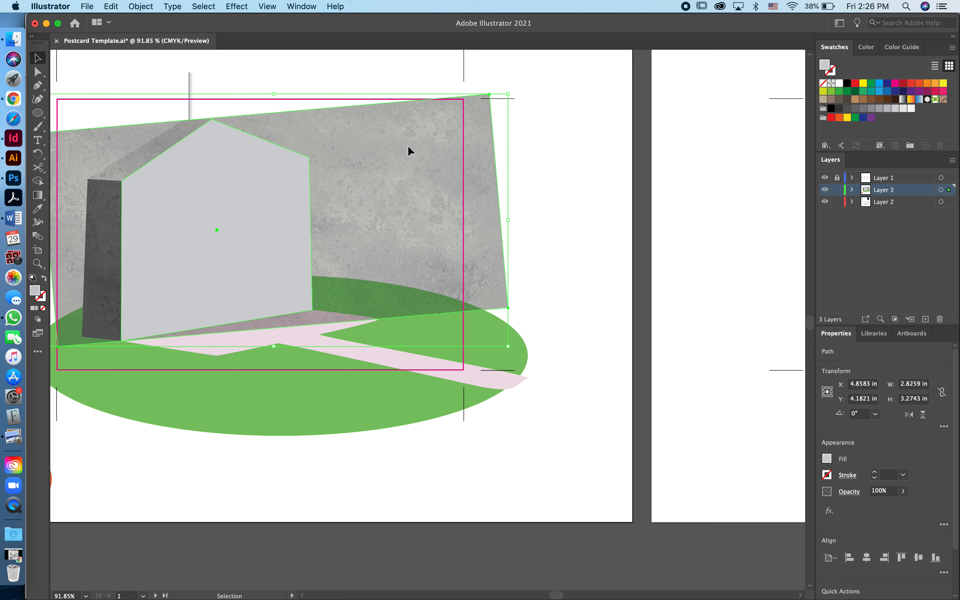
{"action": "left_click", "coordinate": [145, 8]}
Make a clipping mask so the concrete texture fills the house front shape
{"action": "mouse_move", "coordinate": [156, 379]}
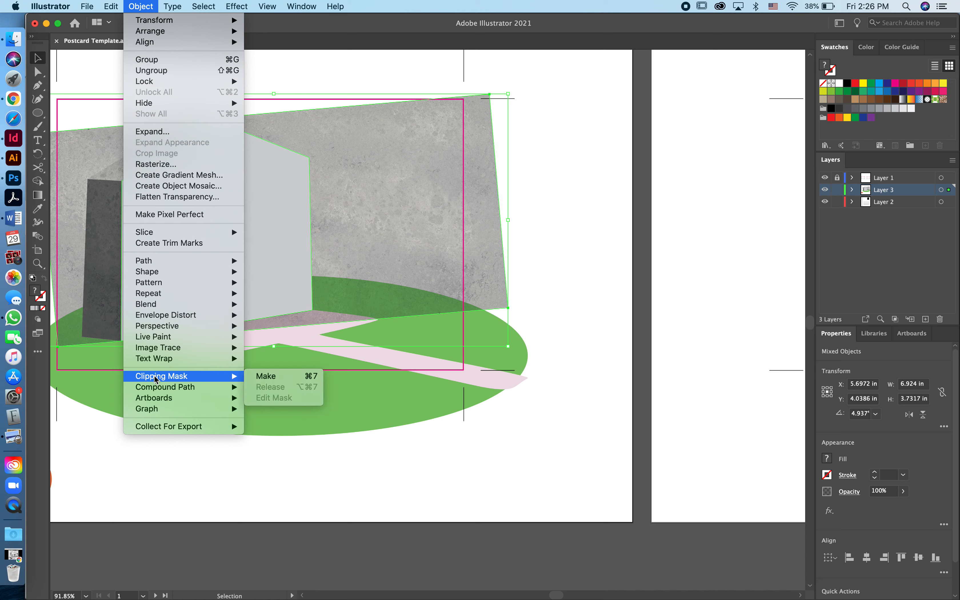
{"action": "left_click", "coordinate": [265, 377]}
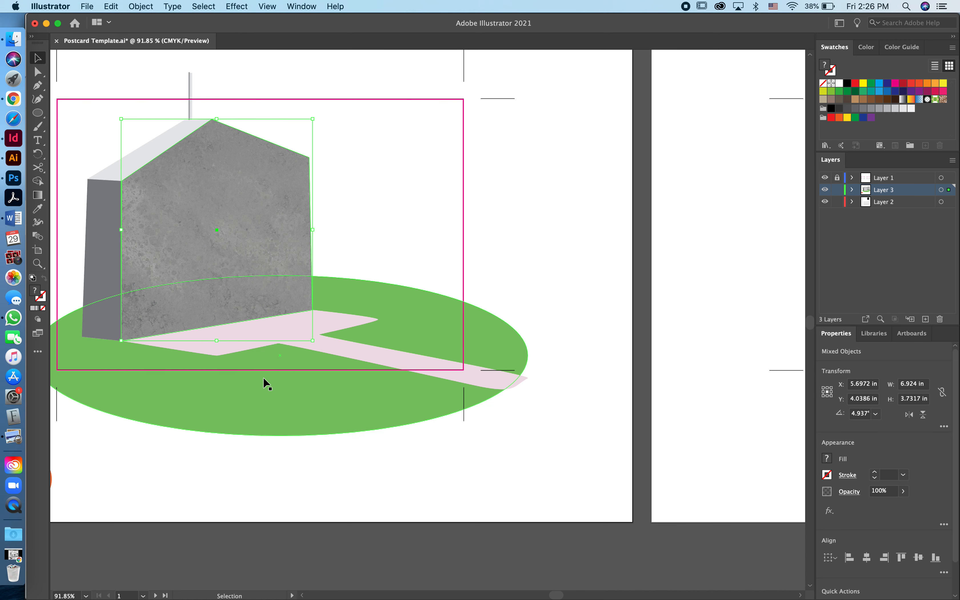
{"action": "left_click", "coordinate": [559, 179]}
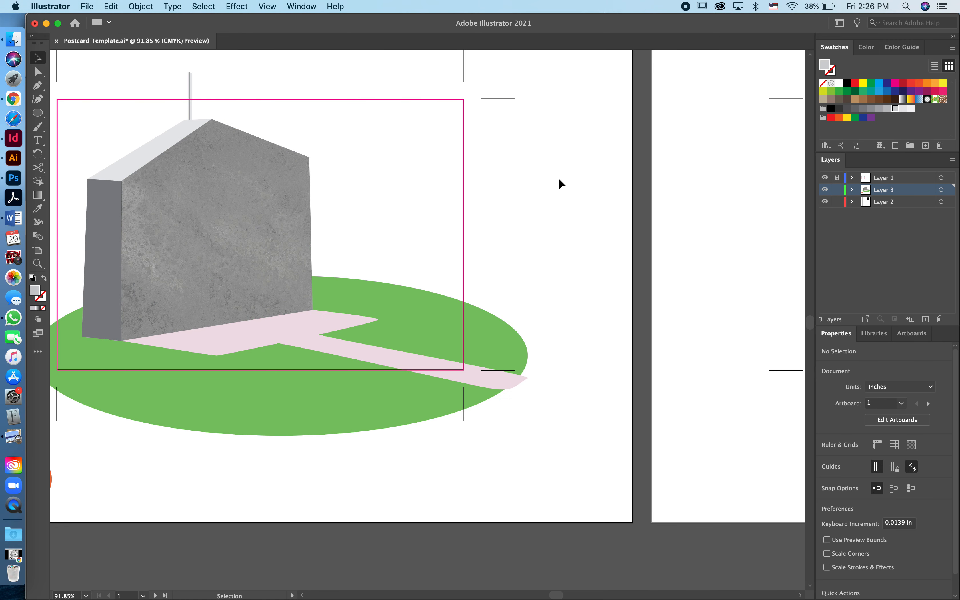
{"action": "left_click", "coordinate": [223, 195]}
{"action": "left_click_drag", "start_coordinate": [269, 158], "coordinate": [238, 159]}
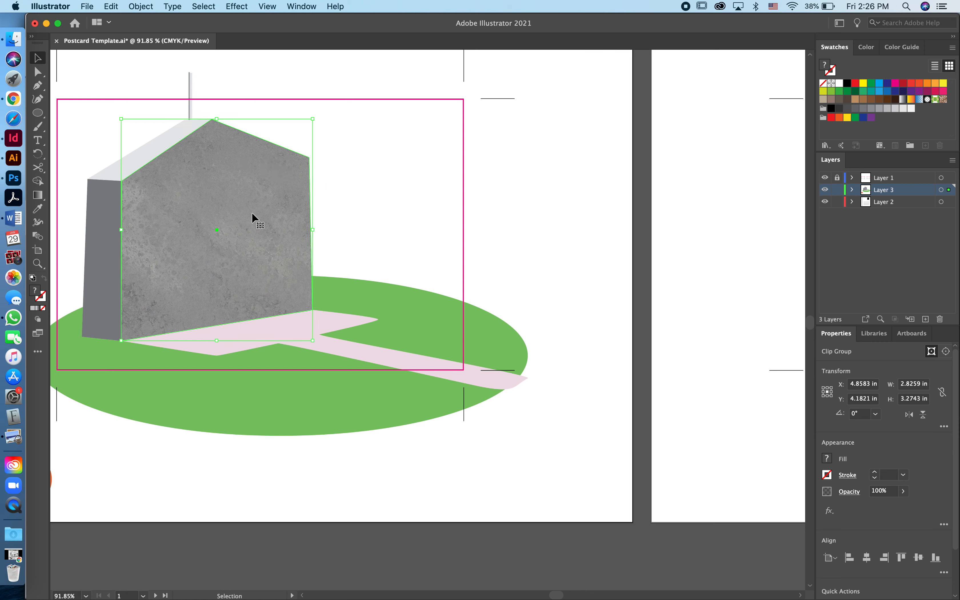
Lower the clipped concrete wall's opacity to 64%
{"action": "left_click", "coordinate": [849, 492]}
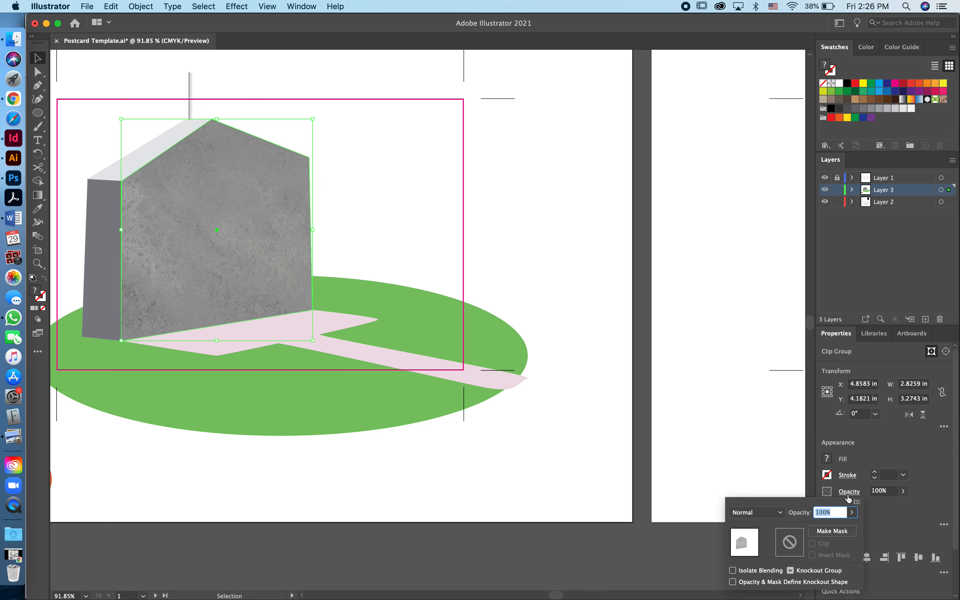
{"action": "left_click", "coordinate": [852, 513]}
{"action": "left_click_drag", "start_coordinate": [852, 526], "coordinate": [837, 532]}
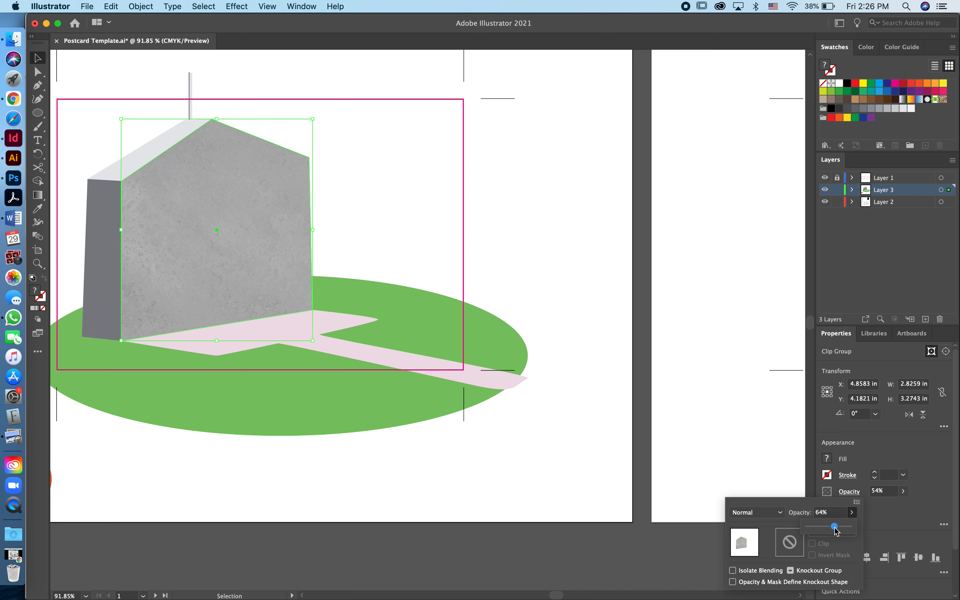
{"action": "left_click", "coordinate": [559, 227]}
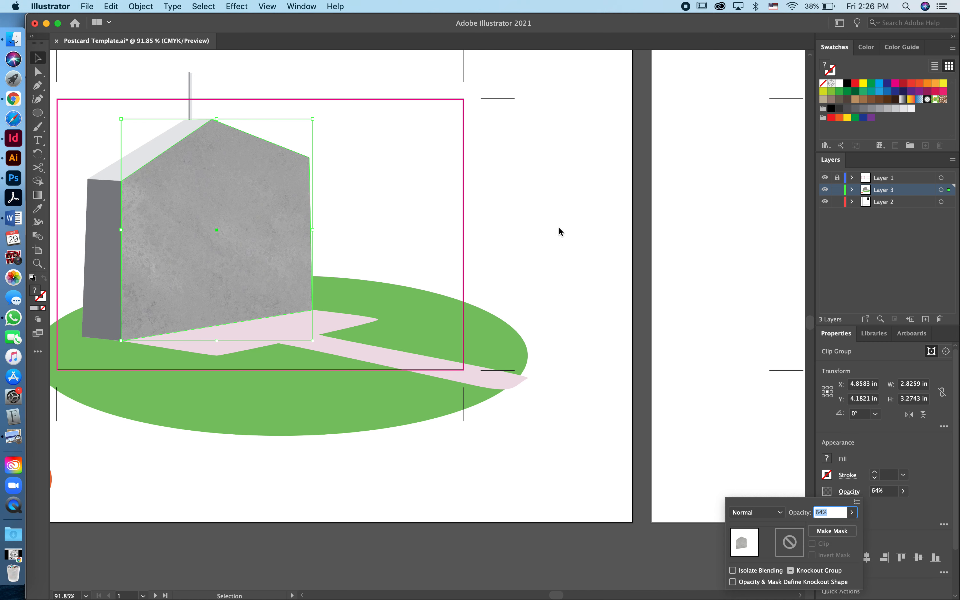
{"action": "left_click", "coordinate": [604, 295]}
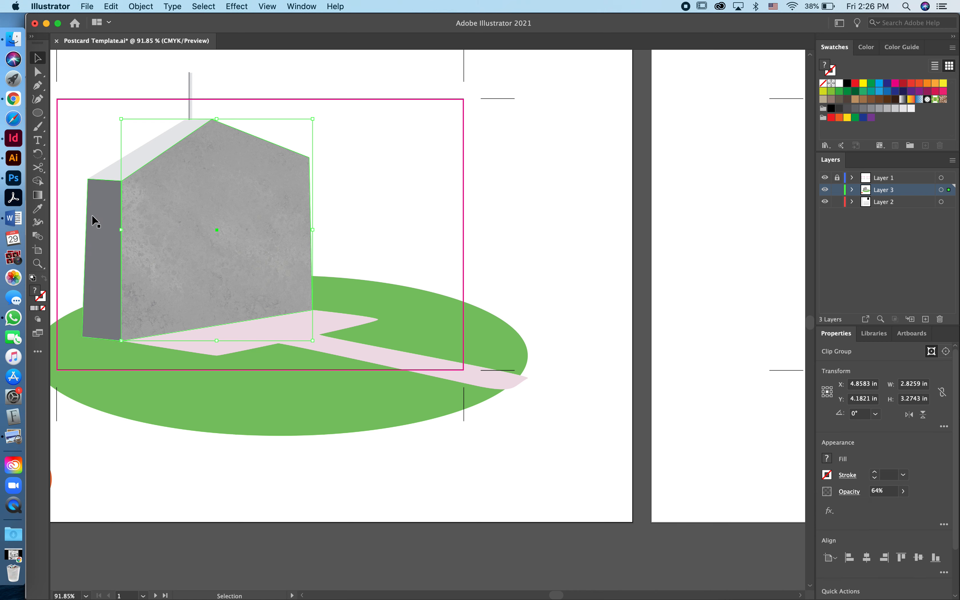
{"action": "left_click", "coordinate": [100, 215]}
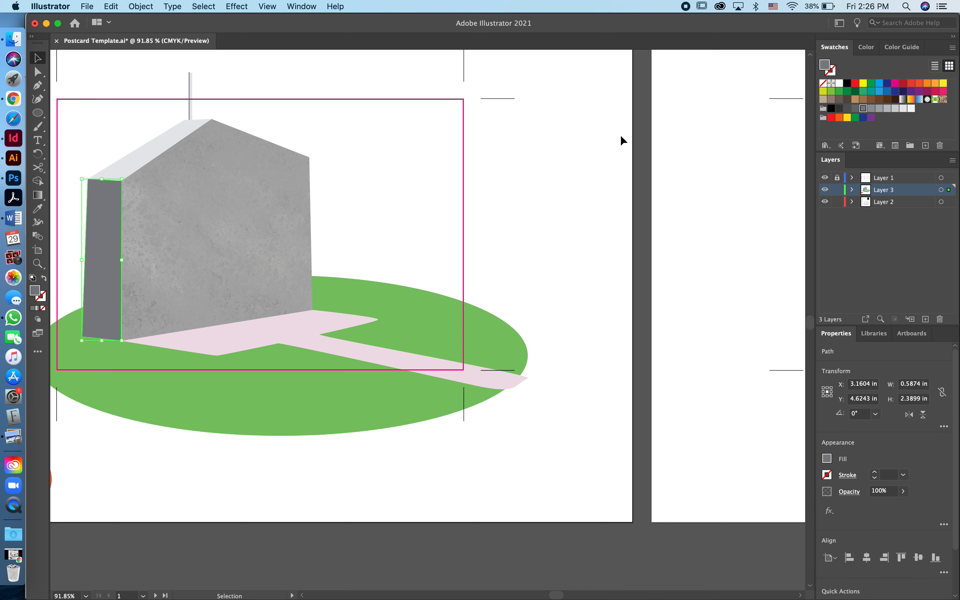
Fill the house's left side wall with a lighter grey swatch
{"action": "left_click", "coordinate": [879, 108]}
{"action": "left_click", "coordinate": [903, 108]}
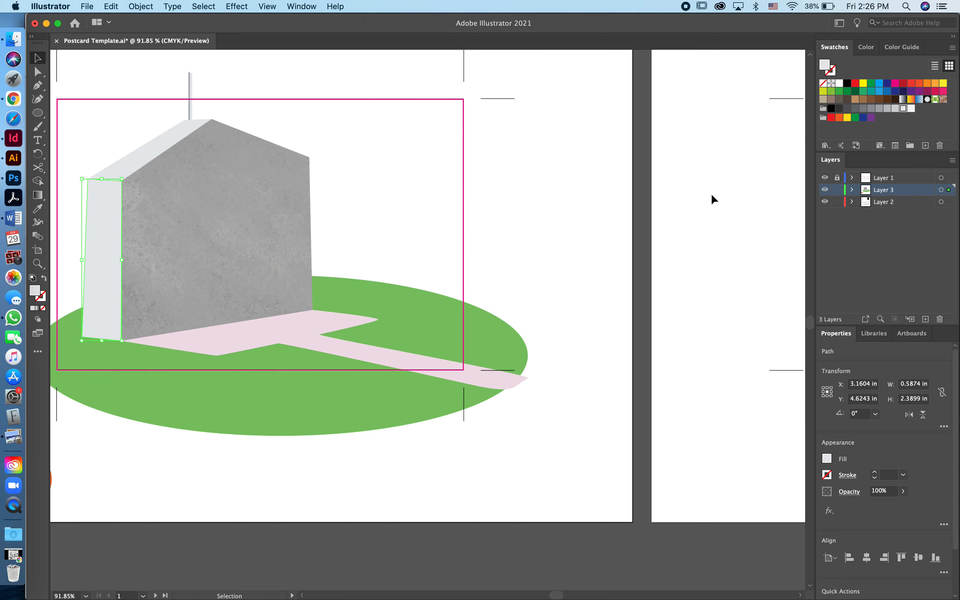
{"action": "left_click", "coordinate": [887, 109]}
{"action": "left_click", "coordinate": [603, 123]}
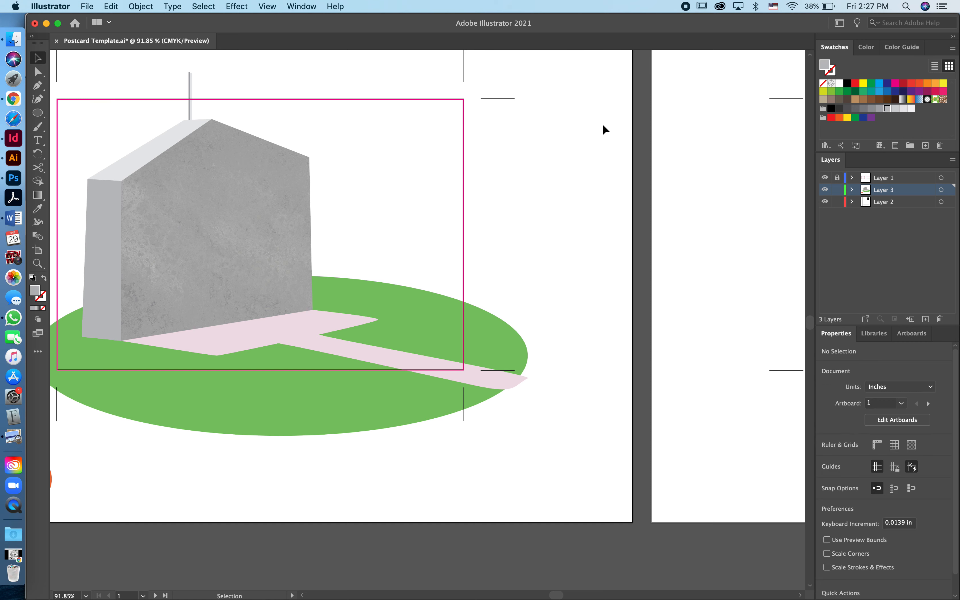
Select the green oval lawn and switch back to the Chrome image search
{"action": "scroll", "coordinate": [421, 236], "scroll_direction": "down", "scroll_amount": 3}
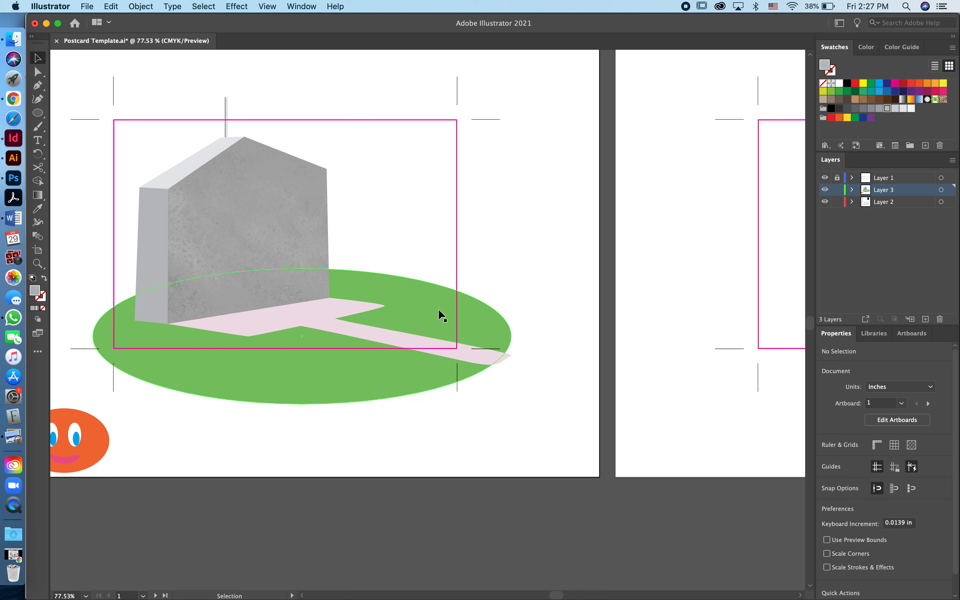
{"action": "left_click", "coordinate": [429, 310]}
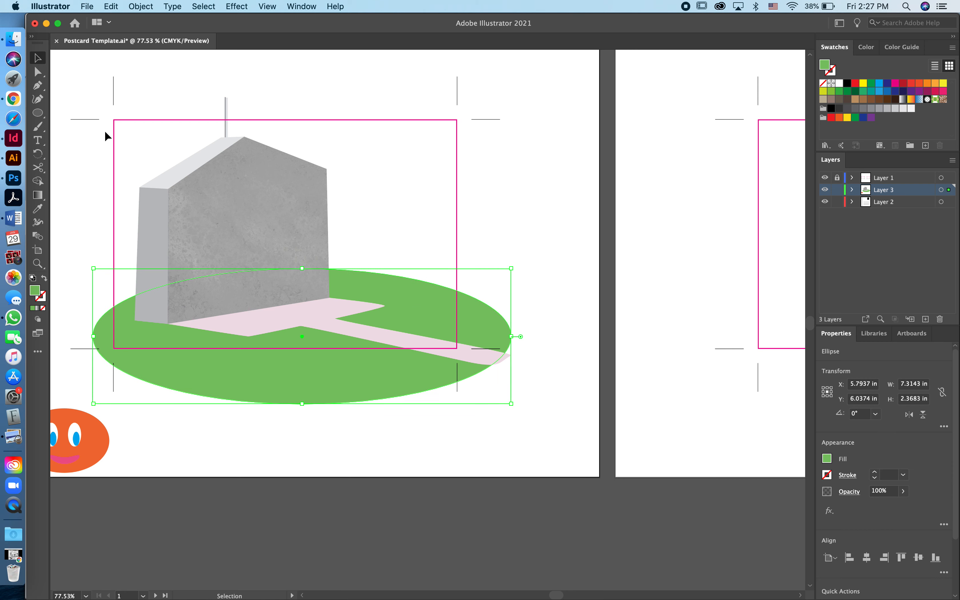
{"action": "left_click", "coordinate": [13, 99]}
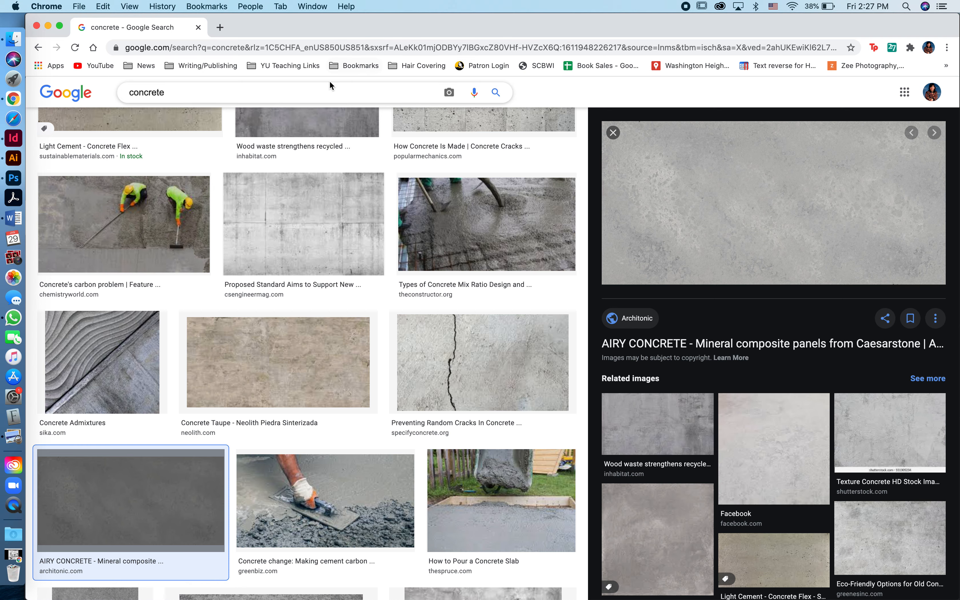
Search Google Images for 'grass texture'
{"action": "triple_click", "coordinate": [328, 91]}
{"action": "type", "text": "grass"}
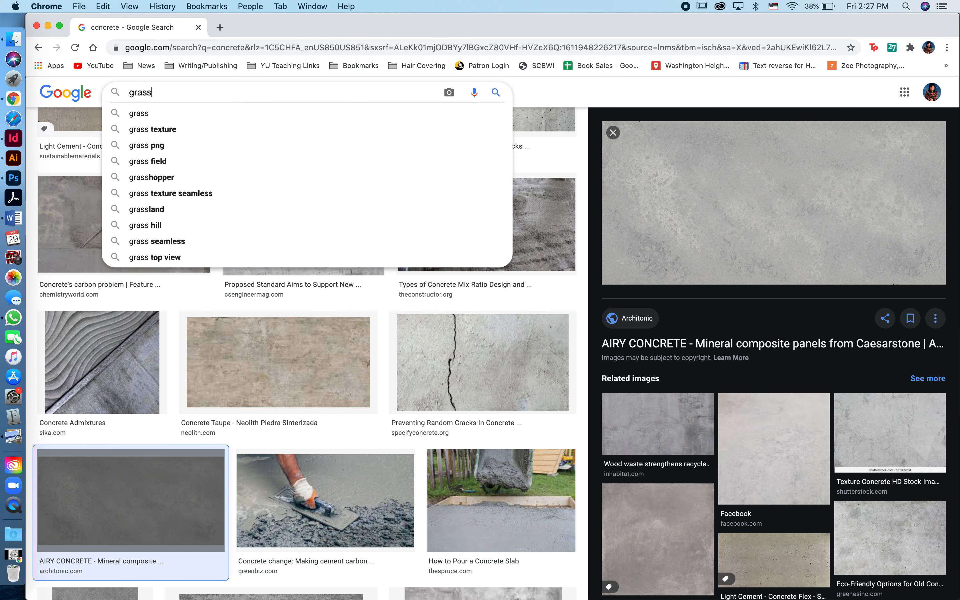
{"action": "key", "text": "Down"}
{"action": "key", "text": "Down"}
{"action": "key", "text": "Return"}
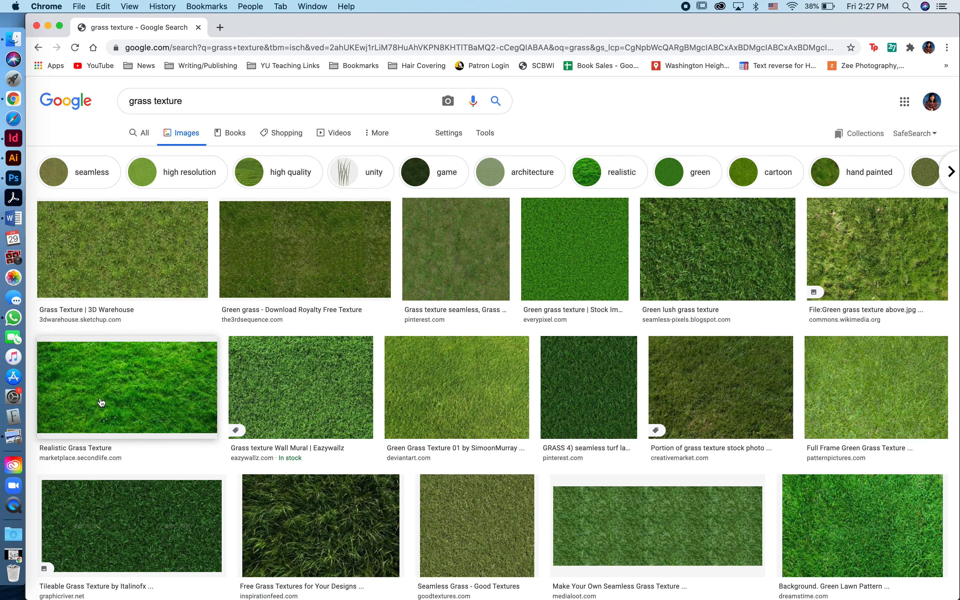
Copy the Realistic Grass Texture image and return to Illustrator with nothing selected
{"action": "left_click", "coordinate": [86, 371]}
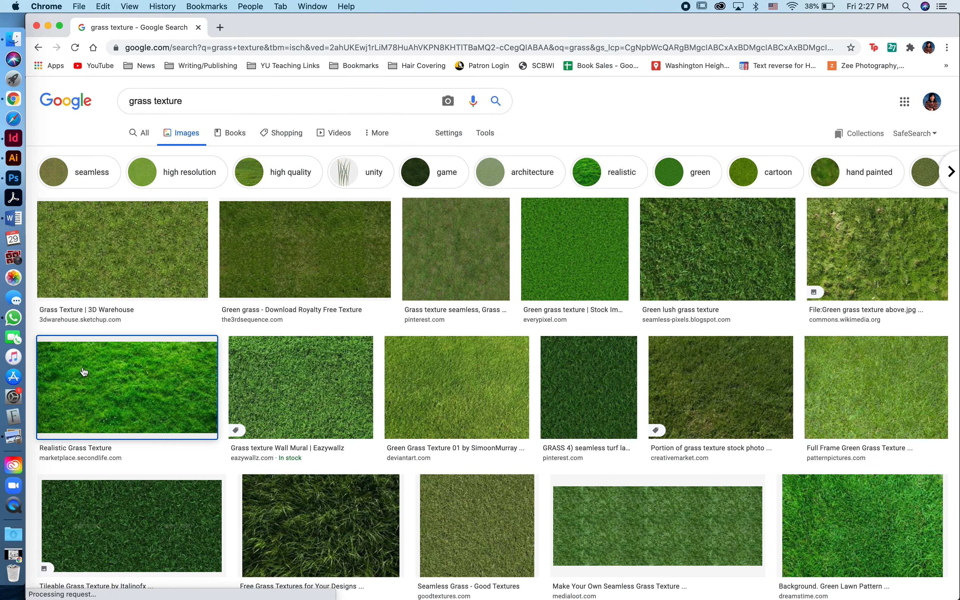
{"action": "right_click", "coordinate": [673, 196]}
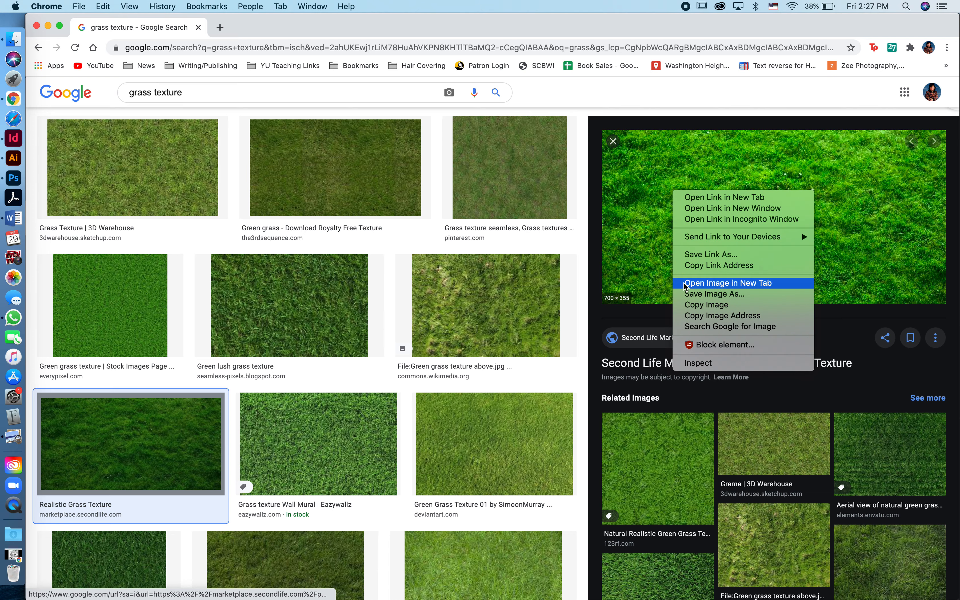
{"action": "left_click", "coordinate": [694, 305]}
{"action": "left_click", "coordinate": [13, 158]}
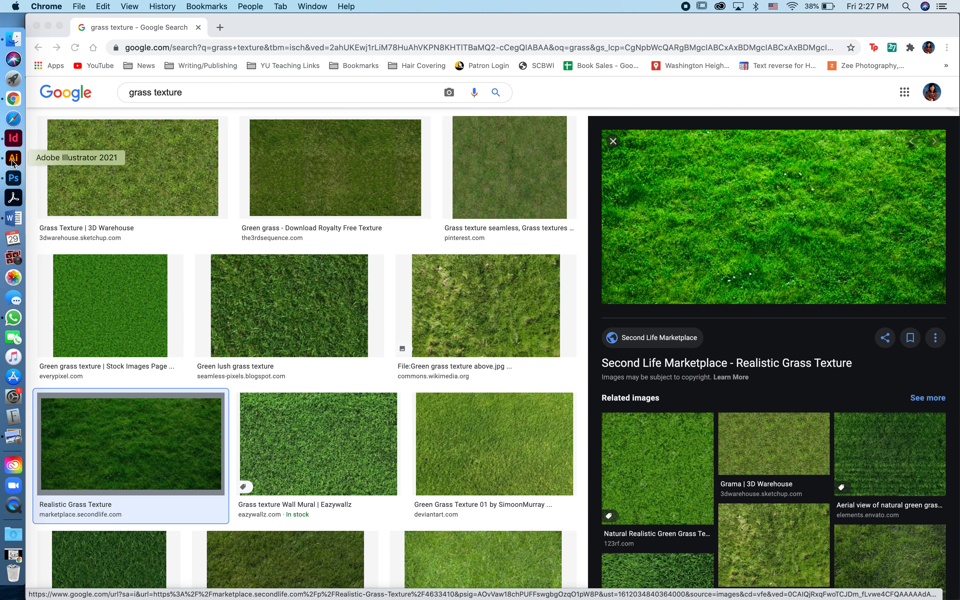
{"action": "left_click", "coordinate": [560, 251]}
Paste the grass image, shift it left over the lawn, and try Exclusion blend
{"action": "key", "text": "super+v"}
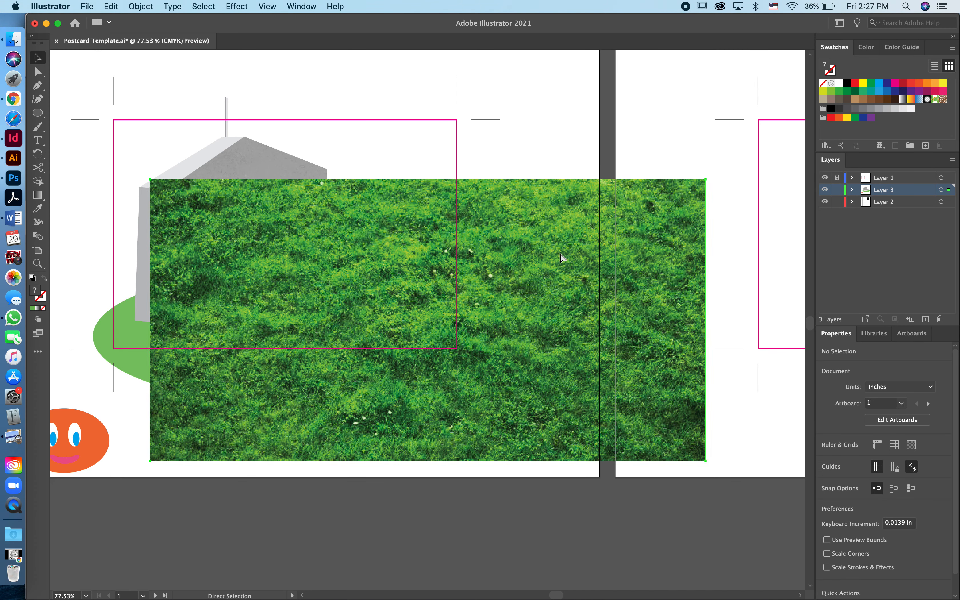
{"action": "left_click_drag", "start_coordinate": [530, 251], "coordinate": [443, 251]}
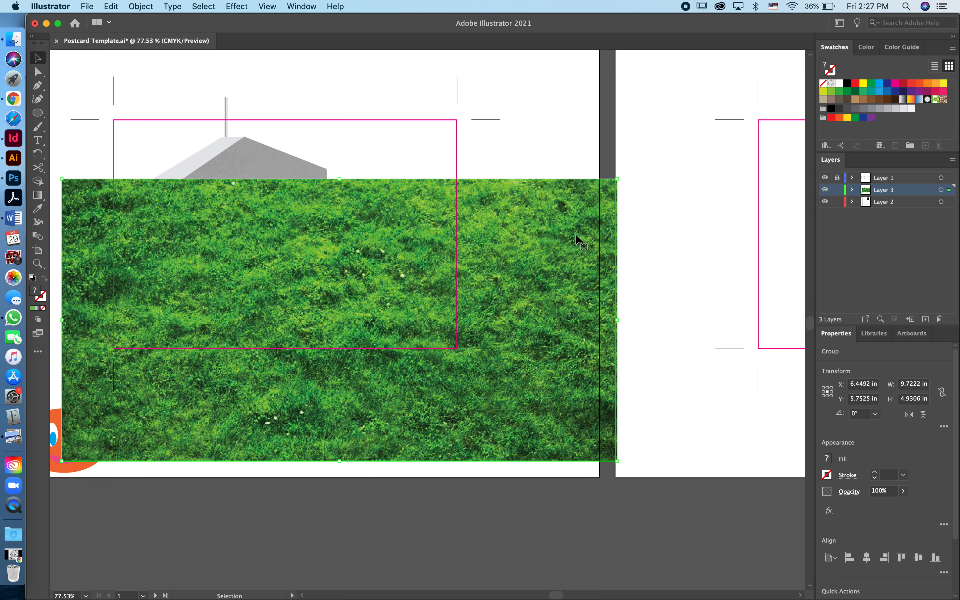
{"action": "left_click", "coordinate": [849, 491]}
{"action": "left_click", "coordinate": [781, 515]}
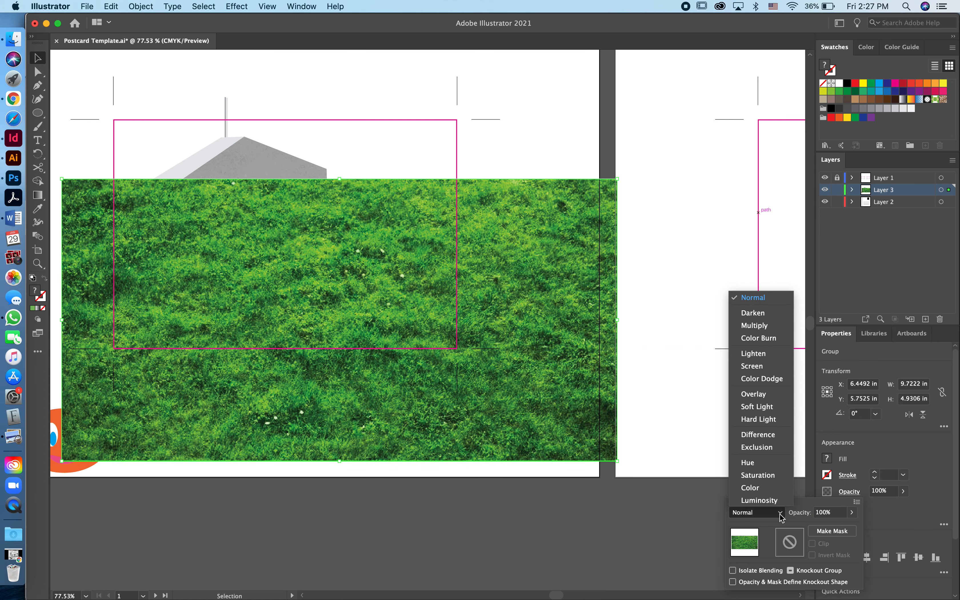
{"action": "left_click", "coordinate": [764, 450]}
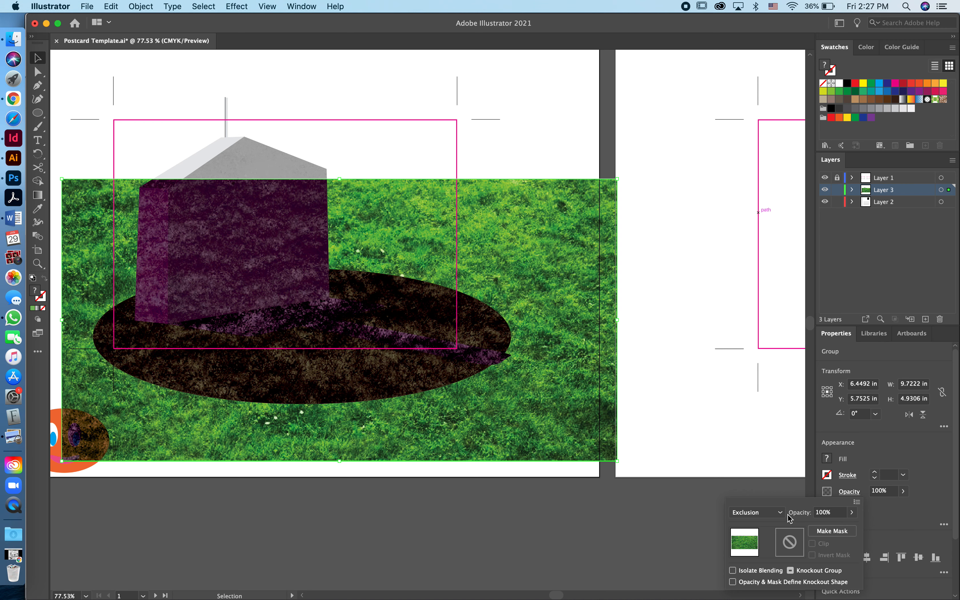
Try Multiply, Lighten and Screen on the grass, then settle on Soft Light
{"action": "left_click", "coordinate": [757, 512]}
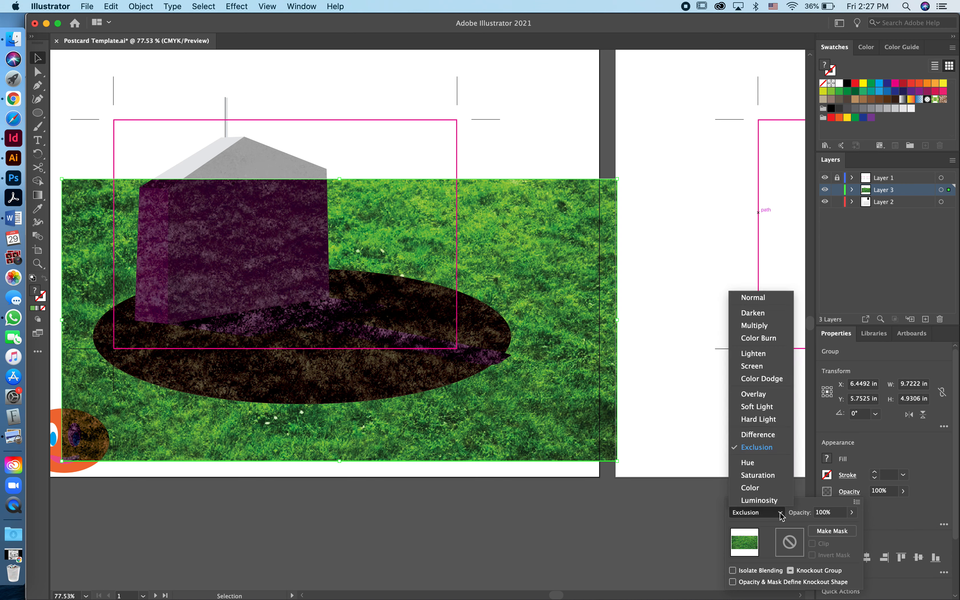
{"action": "left_click", "coordinate": [755, 325]}
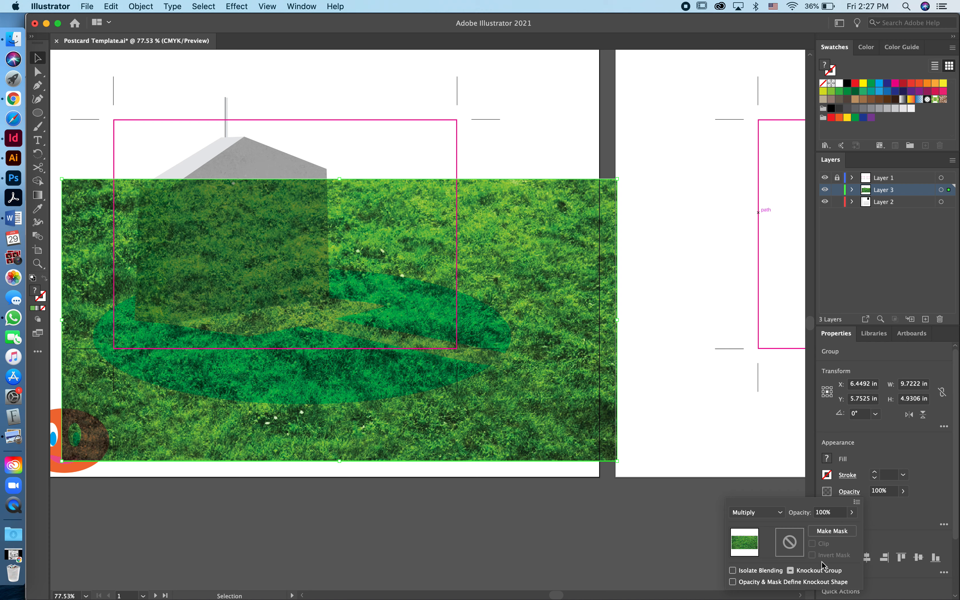
{"action": "left_click", "coordinate": [780, 514]}
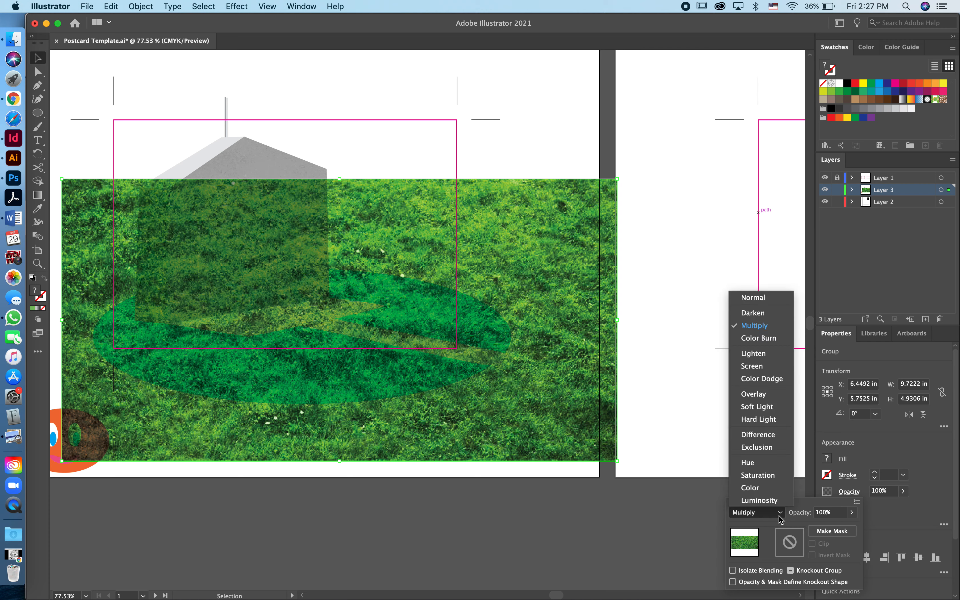
{"action": "left_click", "coordinate": [754, 354]}
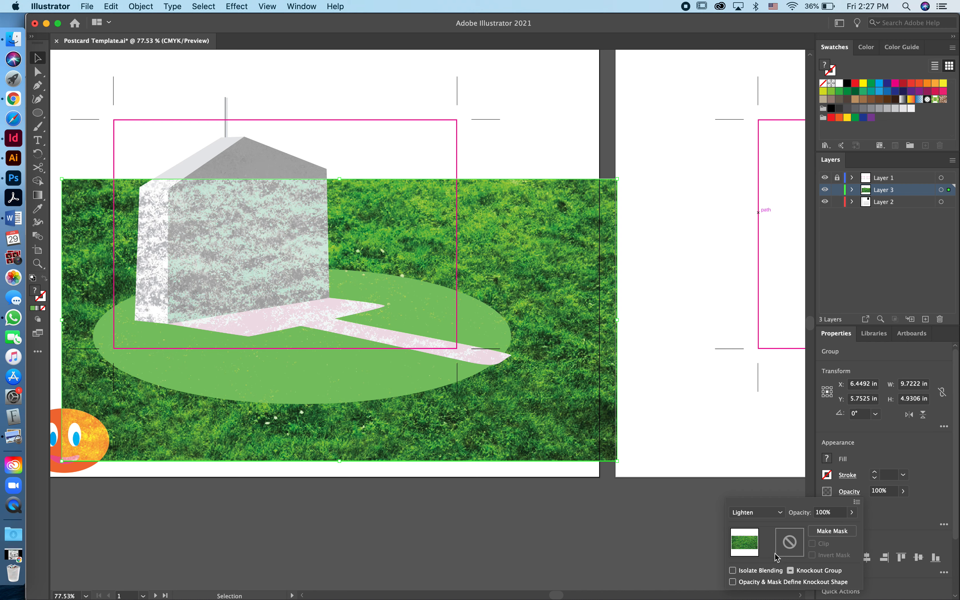
{"action": "left_click", "coordinate": [781, 513]}
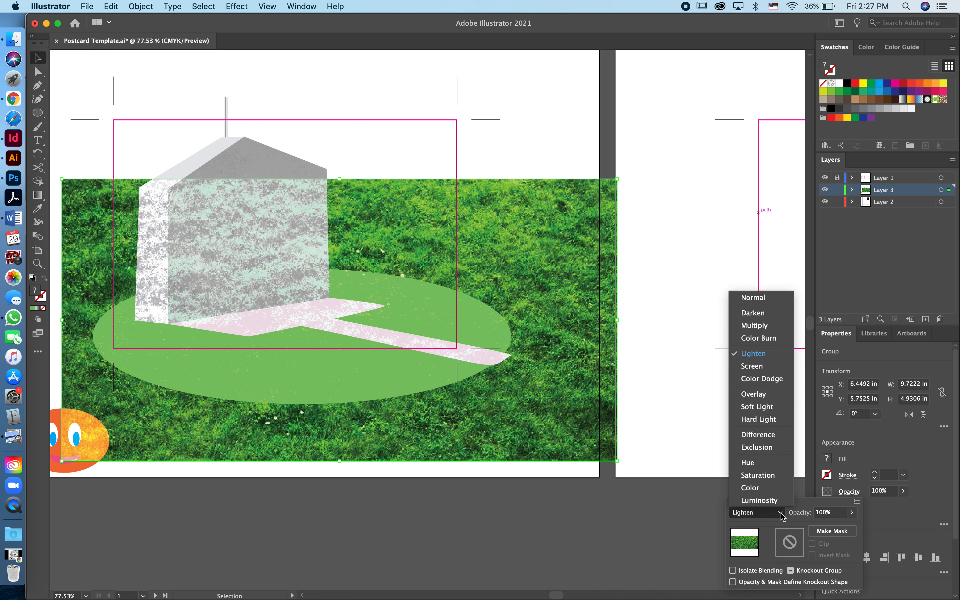
{"action": "left_click", "coordinate": [754, 366]}
{"action": "left_click", "coordinate": [767, 512]}
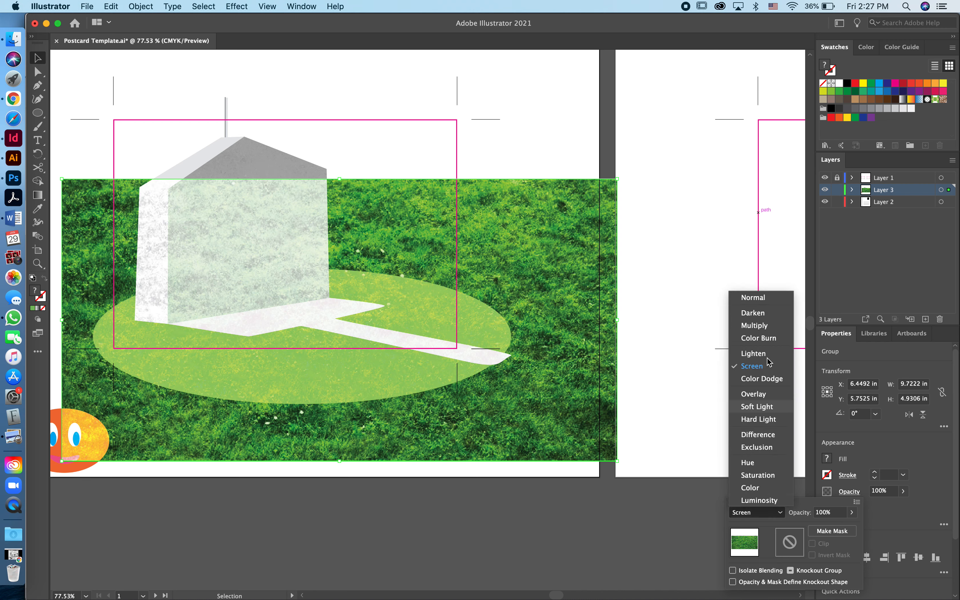
{"action": "left_click", "coordinate": [759, 326]}
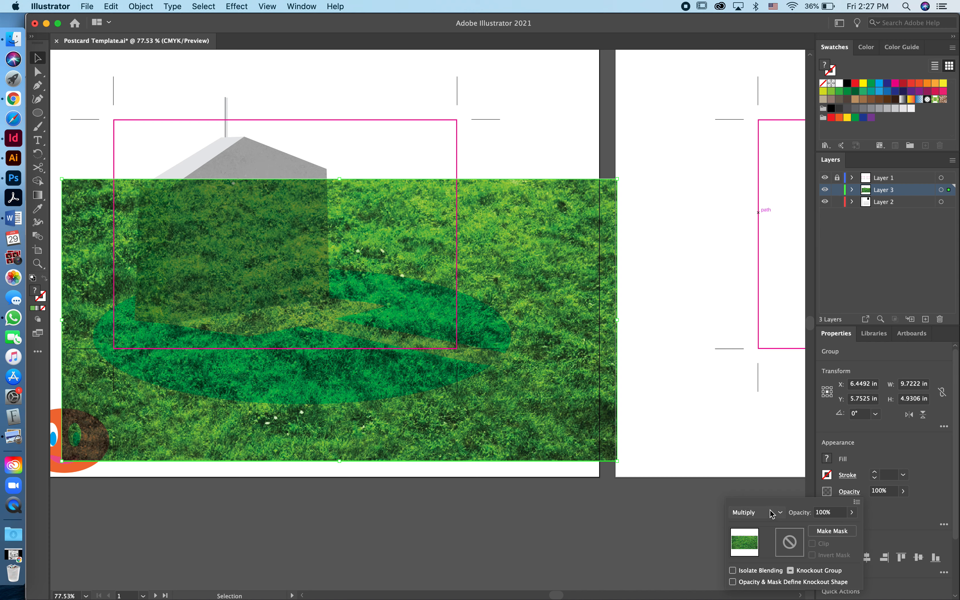
{"action": "left_click", "coordinate": [778, 513]}
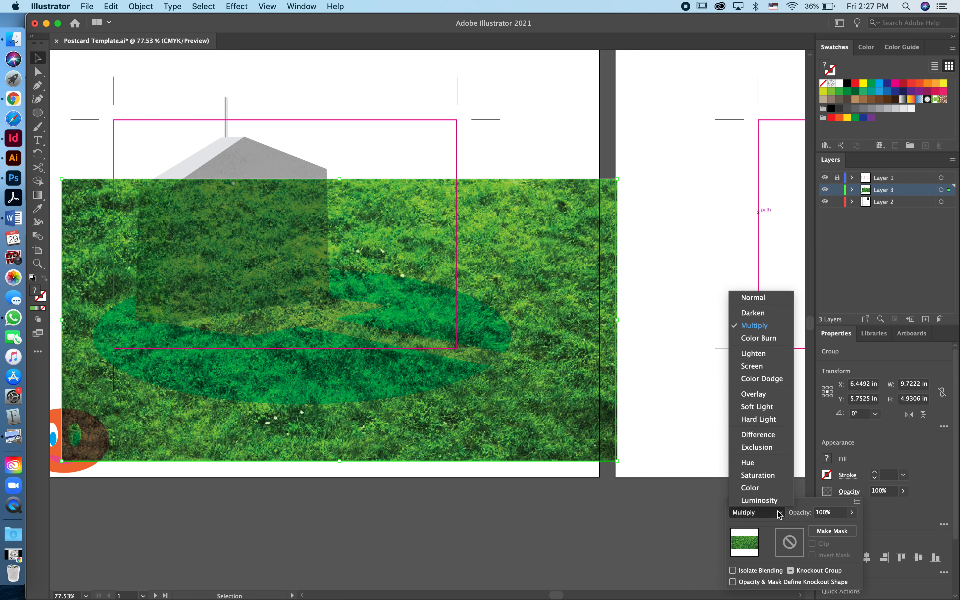
{"action": "left_click", "coordinate": [757, 407]}
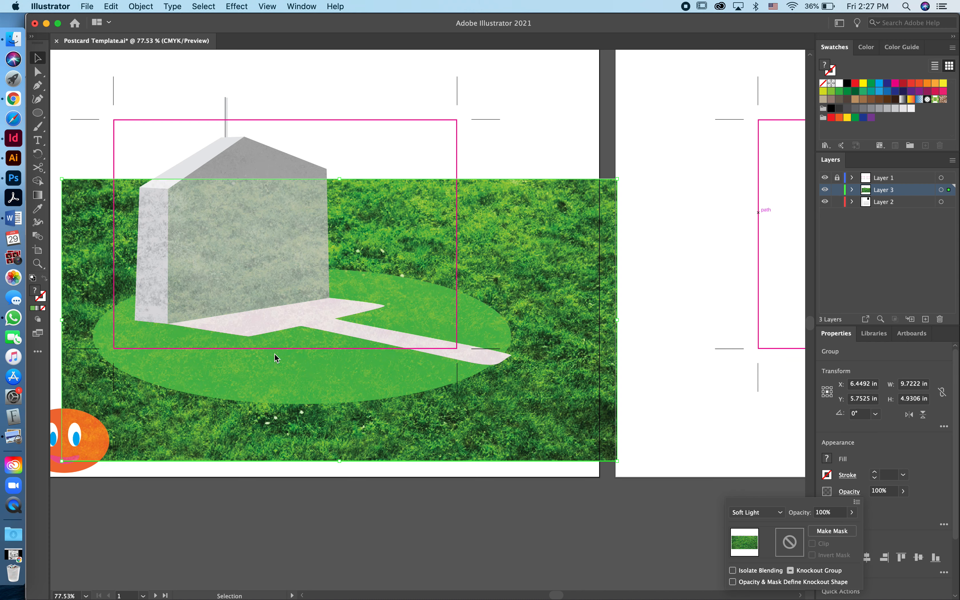
{"action": "left_click", "coordinate": [553, 230]}
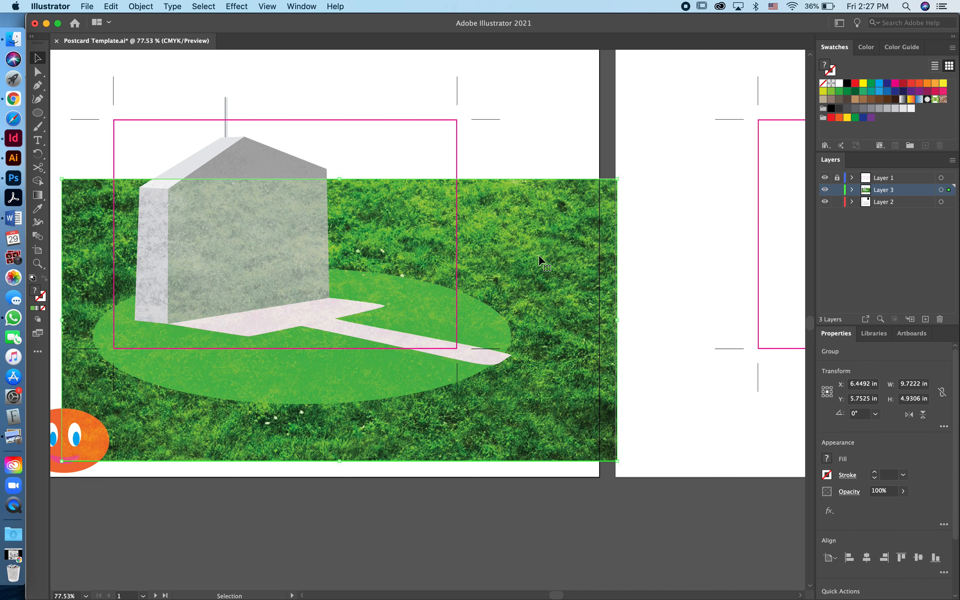
Shift the grass to the artboard edge and select the oval lawn in Layer 3
{"action": "mouse_move", "coordinate": [539, 256]}
{"action": "left_mouse_down"}
{"action": "mouse_move", "coordinate": [507, 254]}
{"action": "mouse_move", "coordinate": [521, 256]}
{"action": "left_mouse_up"}
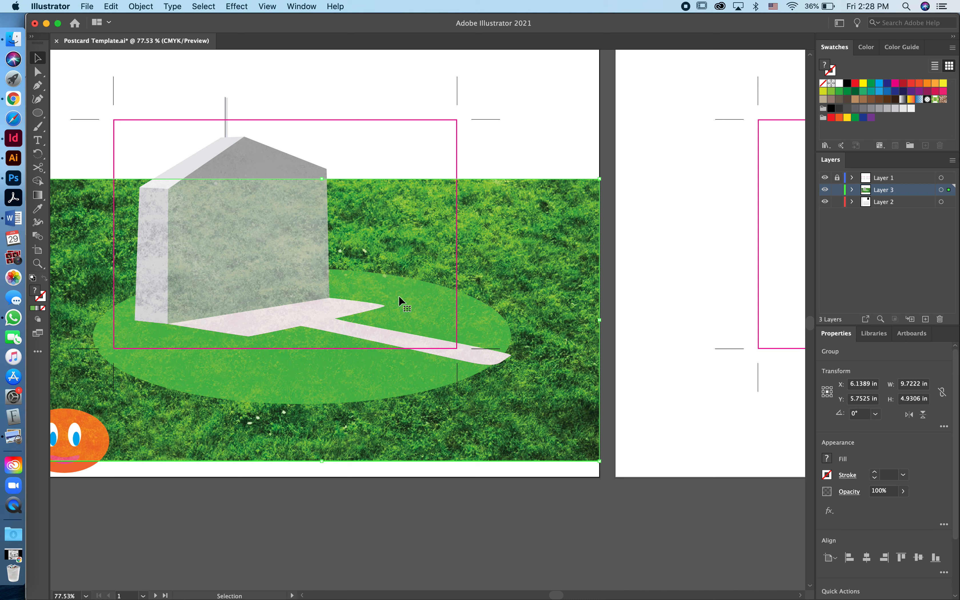
{"action": "left_click", "coordinate": [852, 191]}
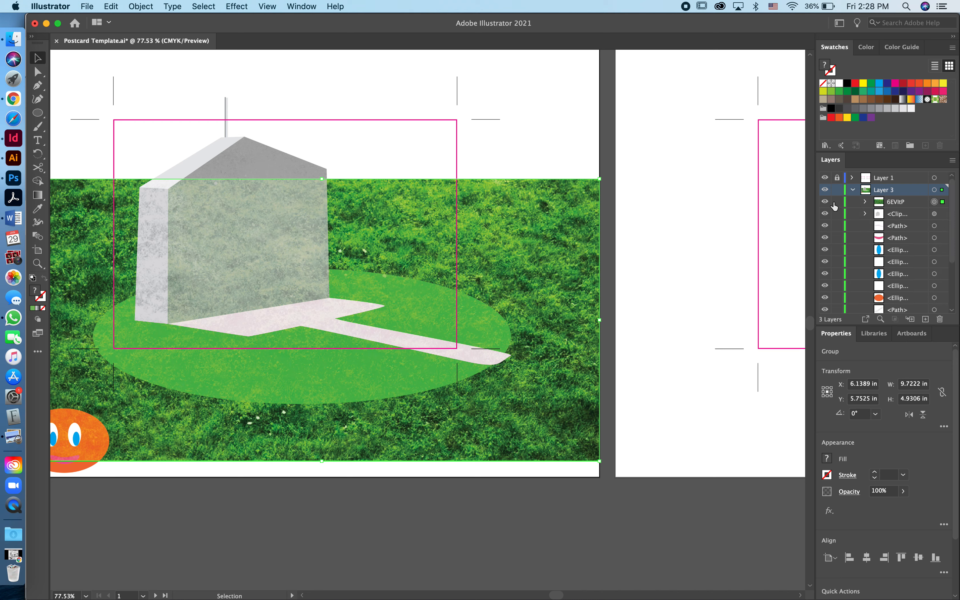
{"action": "left_click", "coordinate": [826, 202]}
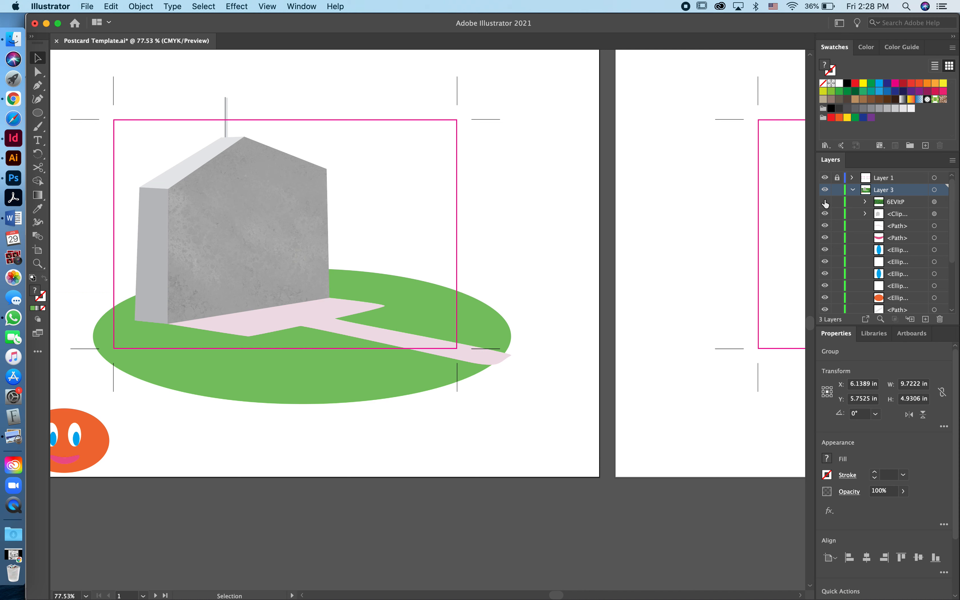
{"action": "left_click", "coordinate": [421, 310]}
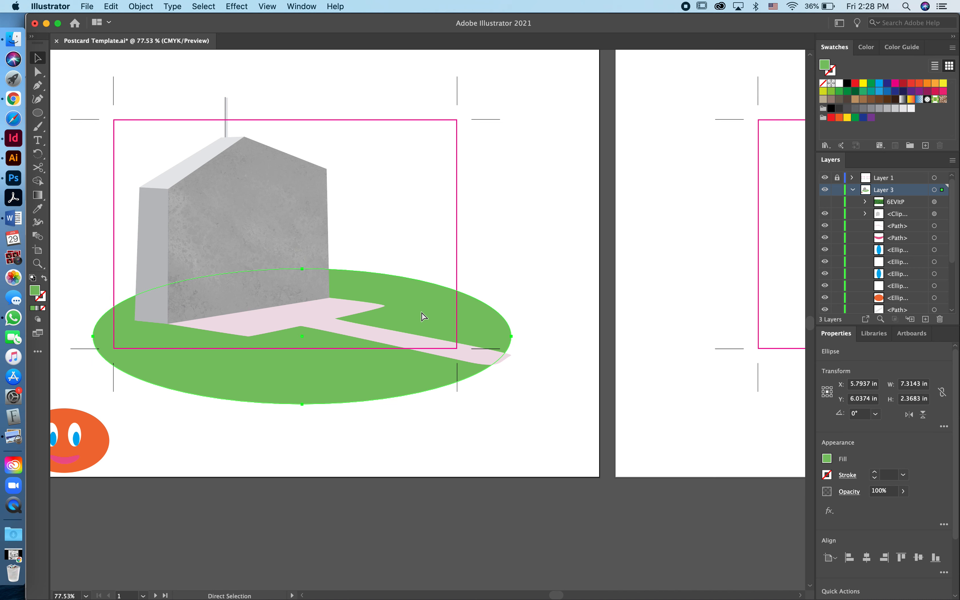
{"action": "left_click", "coordinate": [826, 202]}
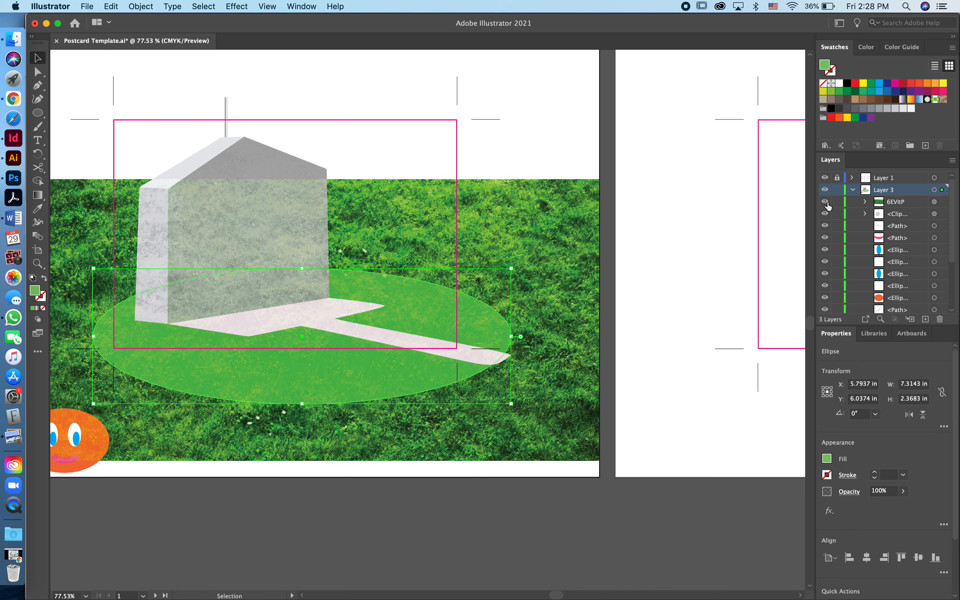
{"action": "left_click", "coordinate": [826, 202]}
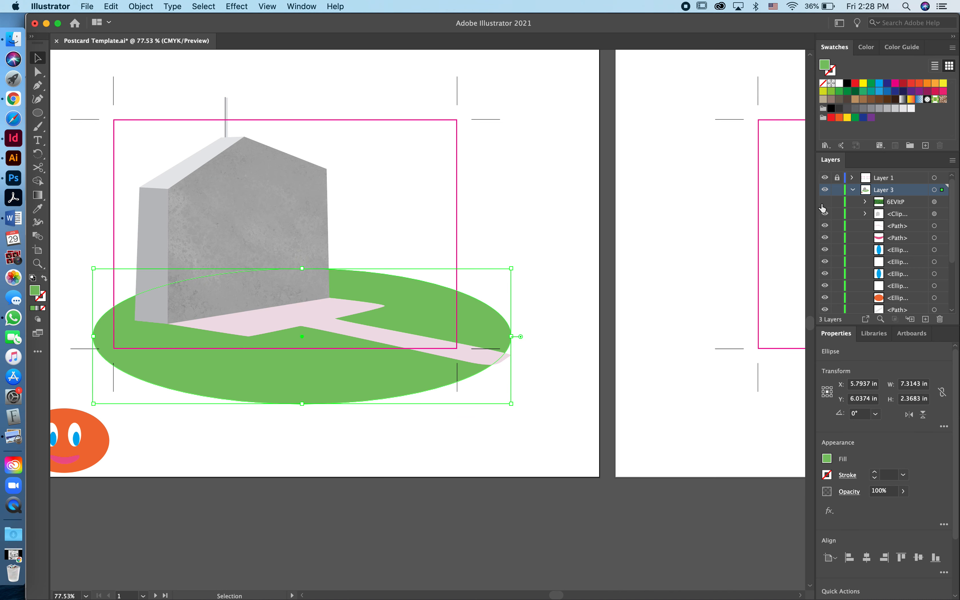
{"action": "left_click", "coordinate": [825, 202]}
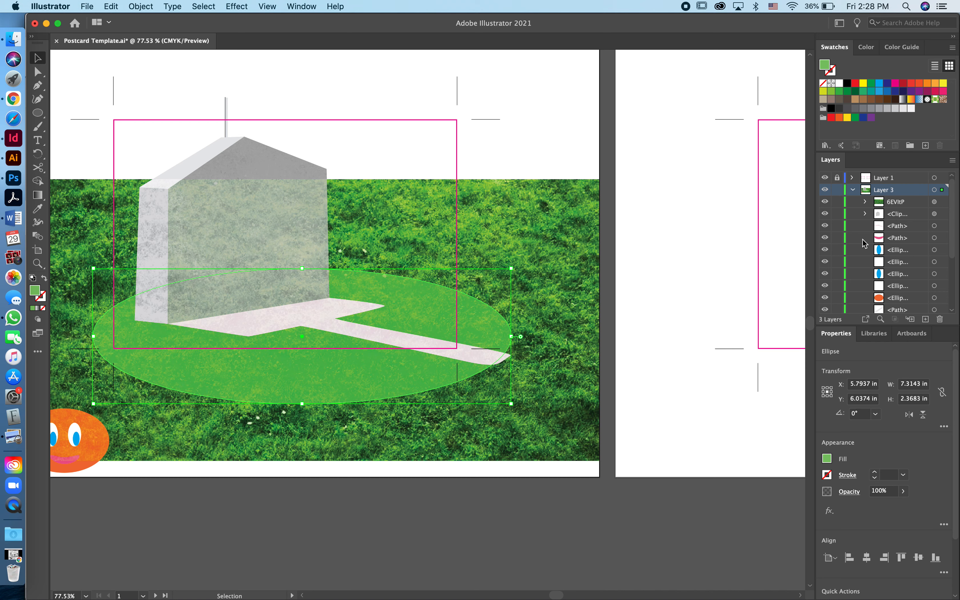
{"action": "scroll", "coordinate": [865, 243], "scroll_direction": "down", "scroll_amount": 4}
{"action": "left_click", "coordinate": [898, 262]}
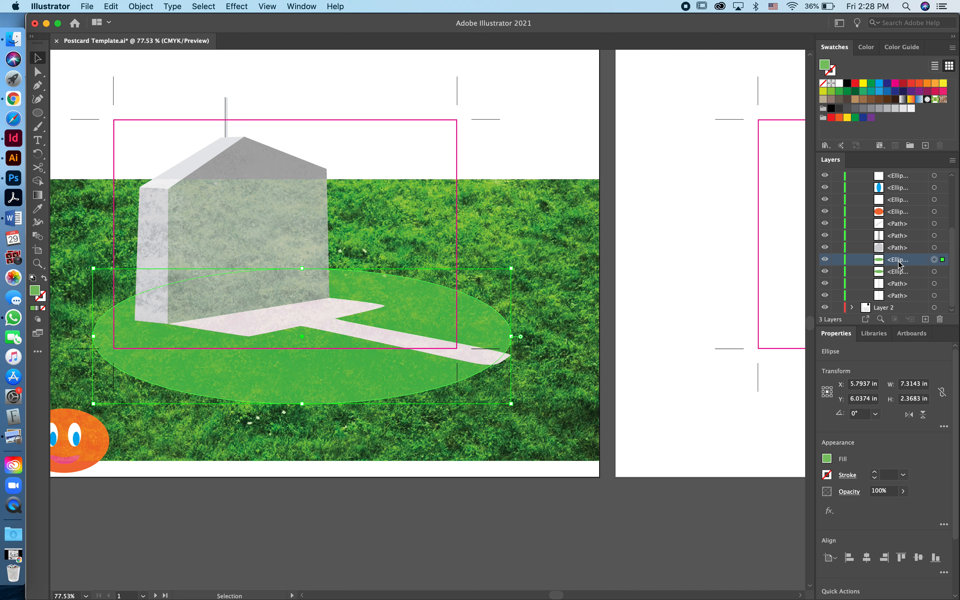
Bring the oval above the grass, select both, and clip them with Cmd+7
{"action": "key", "text": "super+shift+bracketright"}
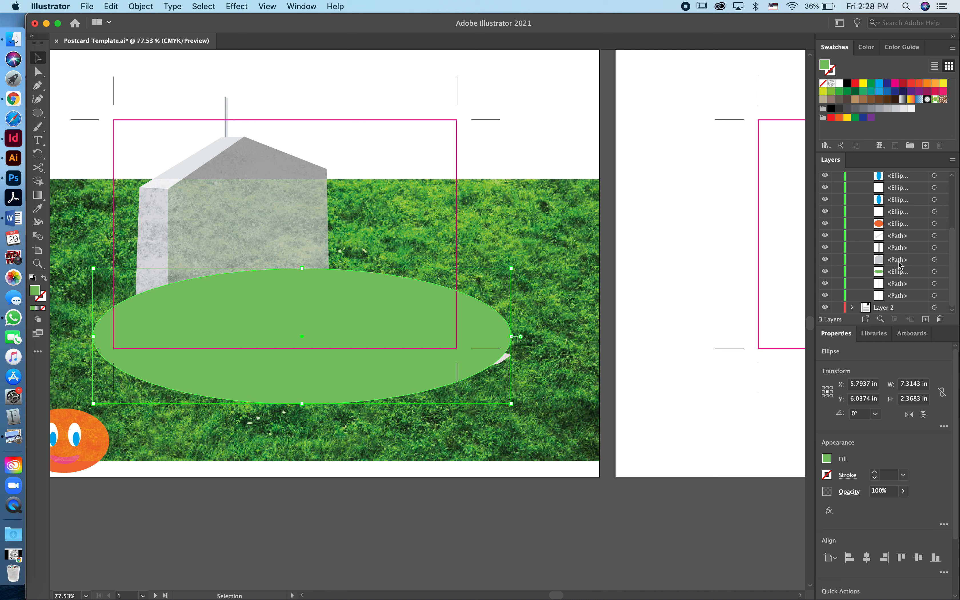
{"action": "scroll", "coordinate": [884, 243], "scroll_direction": "up", "scroll_amount": 5}
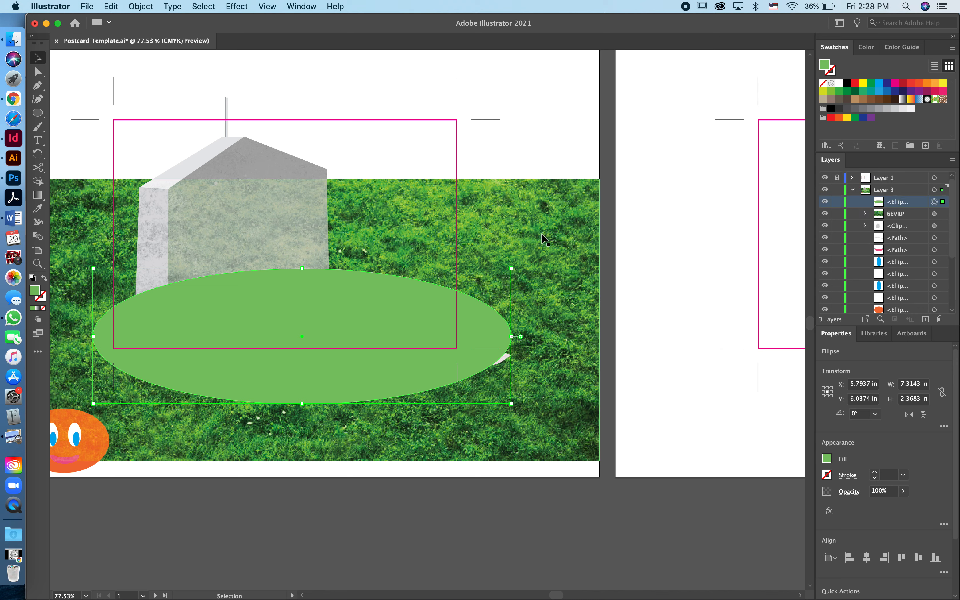
{"action": "left_click", "coordinate": [533, 204], "text": "shift"}
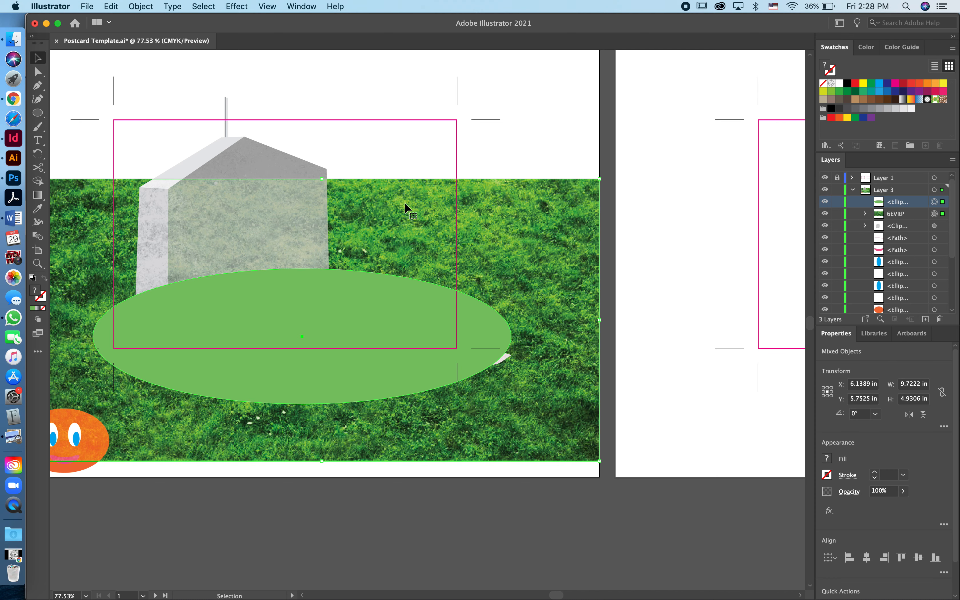
{"action": "key", "text": "a"}
{"action": "key", "text": "super+7"}
{"action": "left_click", "coordinate": [503, 193]}
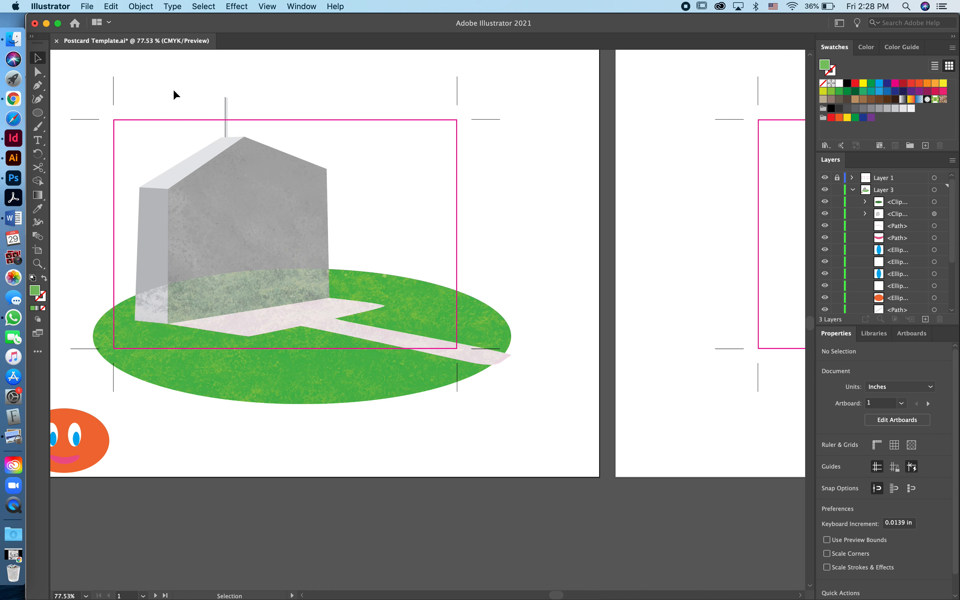
Marquee-select the house and its shadow and bring them in front of the lawn
{"action": "left_click_drag", "start_coordinate": [173, 89], "coordinate": [373, 242]}
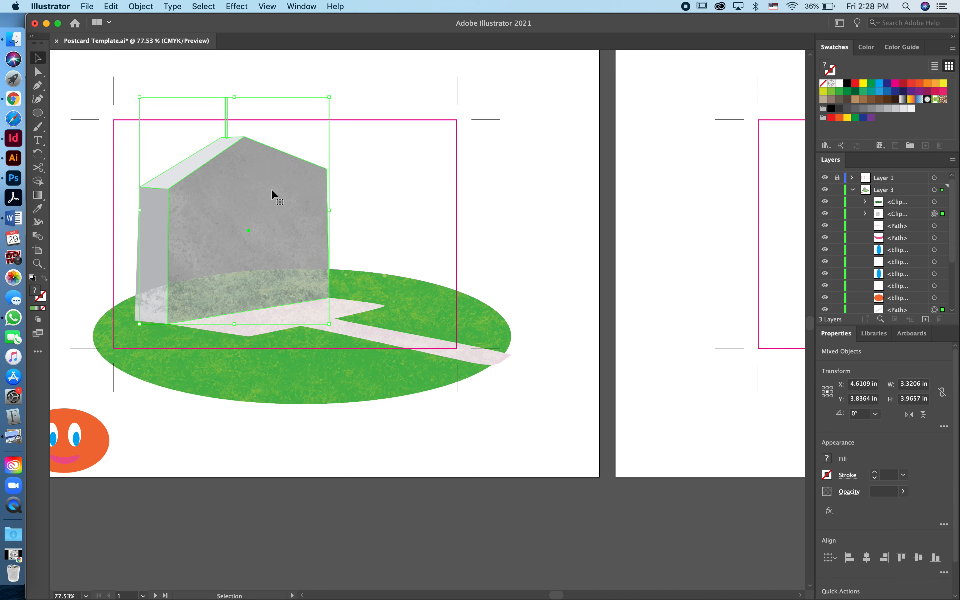
{"action": "left_click_drag", "start_coordinate": [136, 80], "coordinate": [387, 261]}
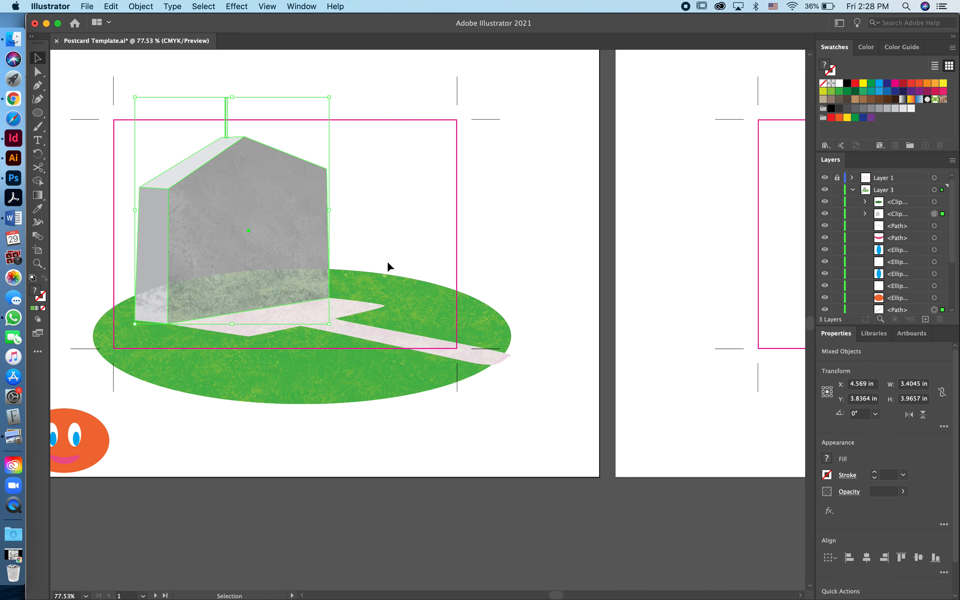
{"action": "key", "text": "super+shift+bracketright"}
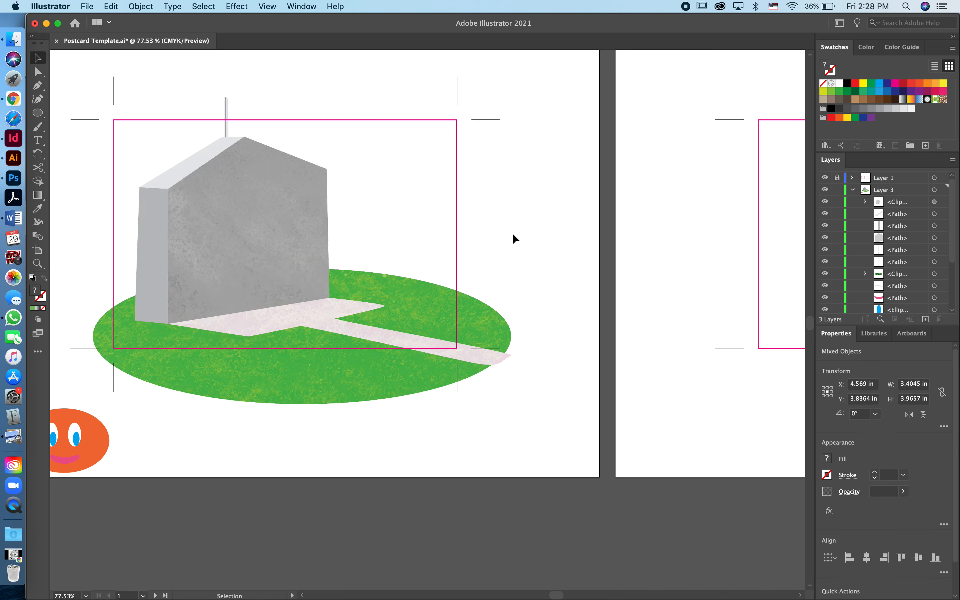
{"action": "left_click", "coordinate": [513, 238]}
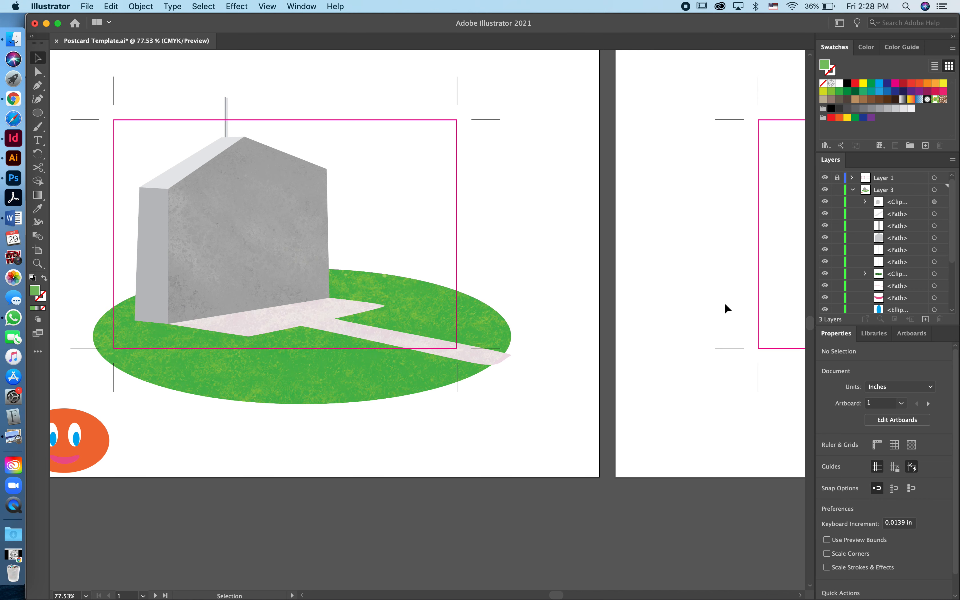